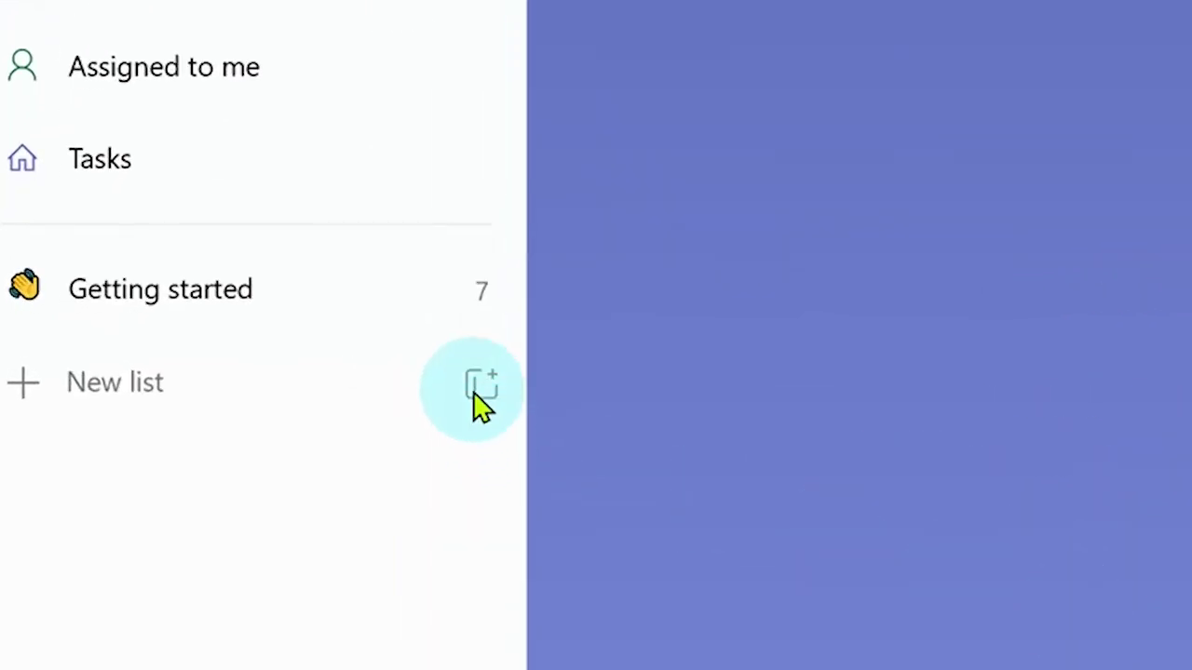
# - Create a list group named WORK with a school emoji and a space in front of the name
pyautogui.click(475, 391)
pyautogui.write('WORK')
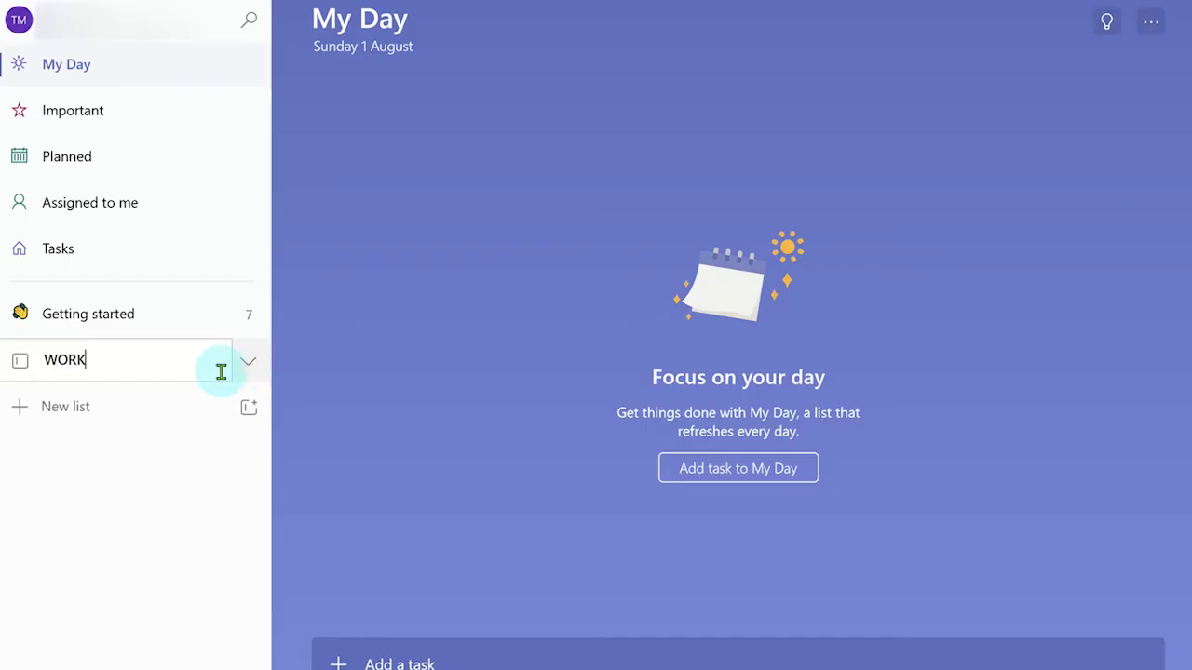
pyautogui.click(44, 361)
pyautogui.press('super+period')
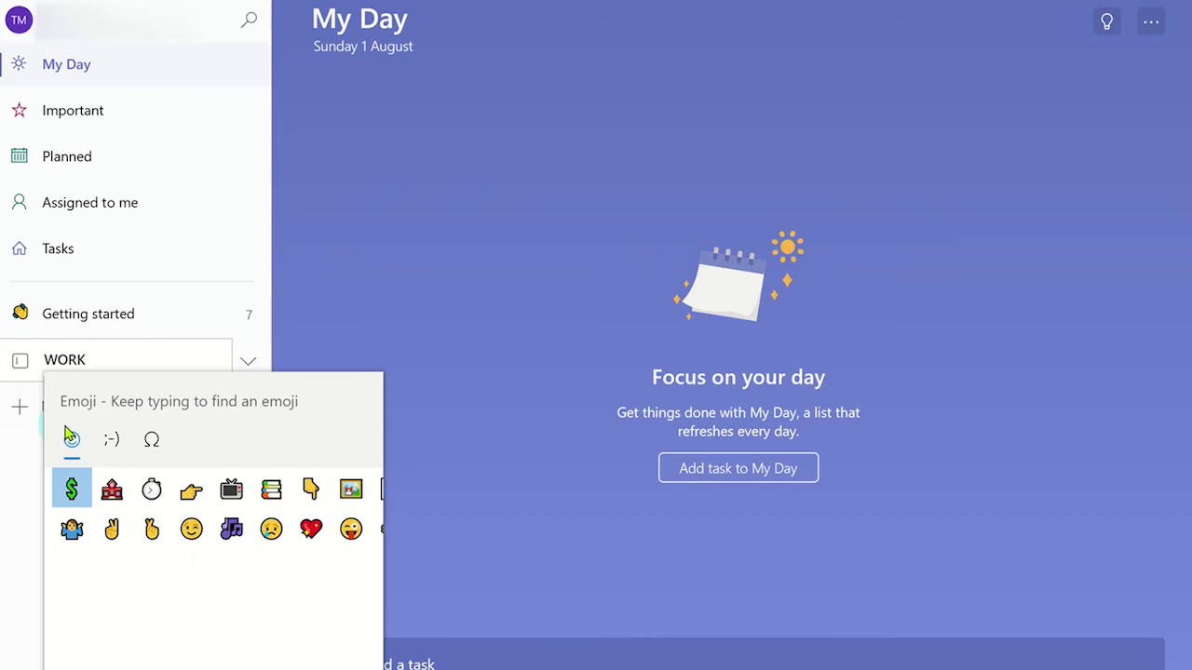
pyautogui.write('sch')
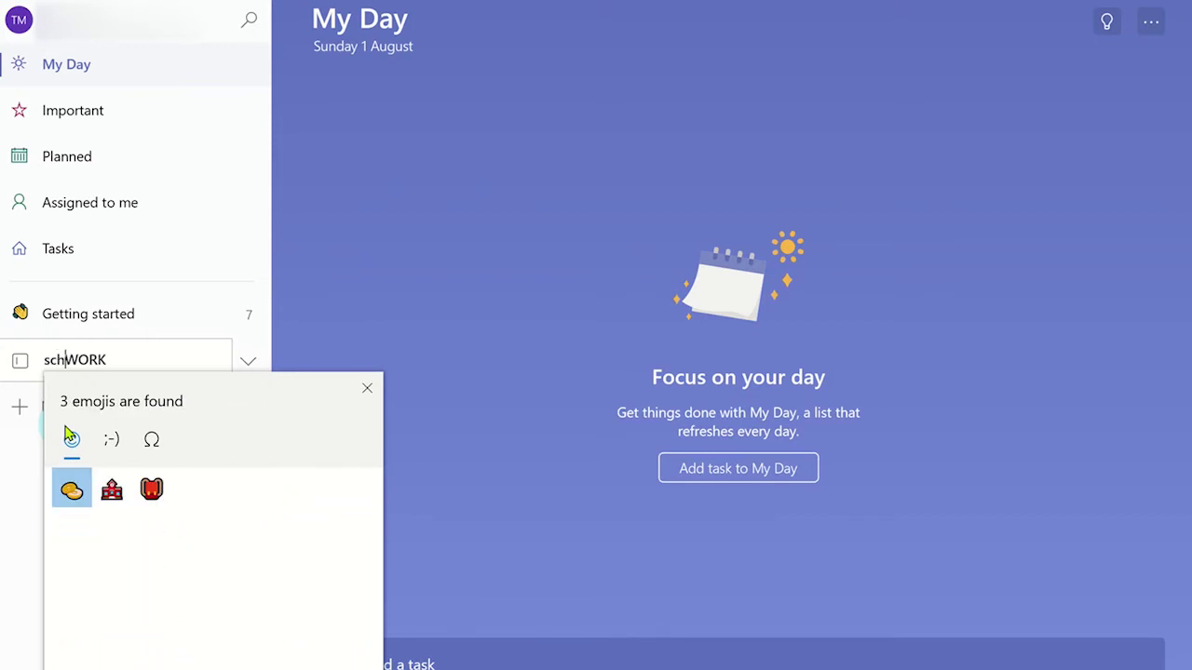
pyautogui.write('ool')
pyautogui.click(70, 492)
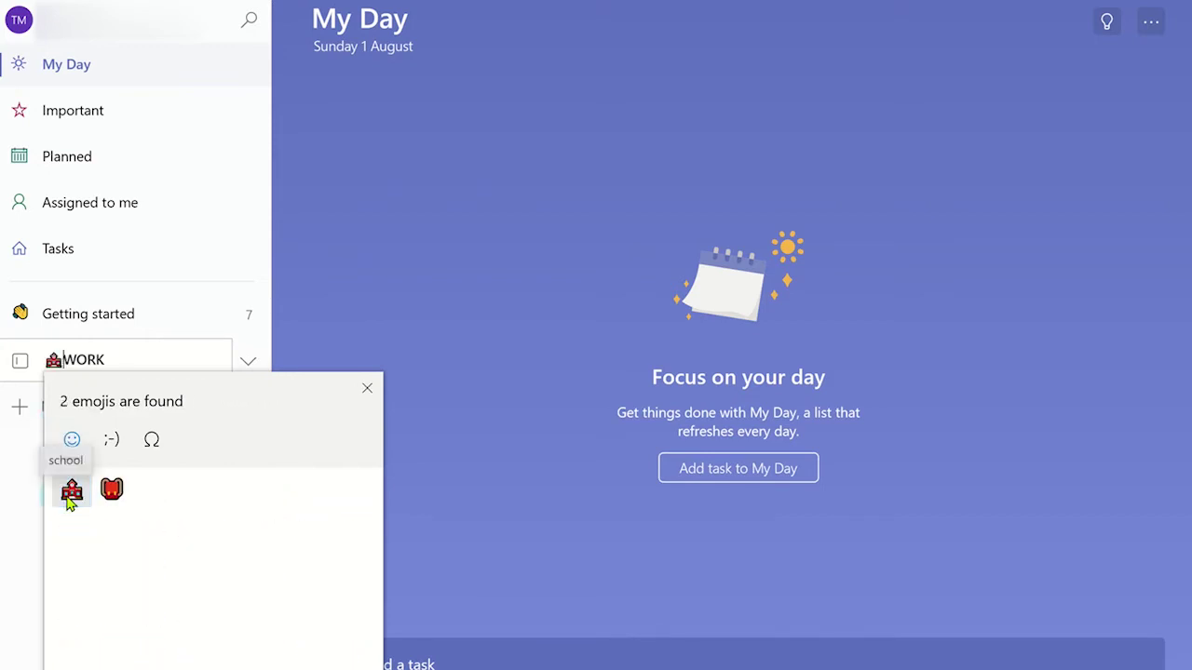
pyautogui.click(366, 390)
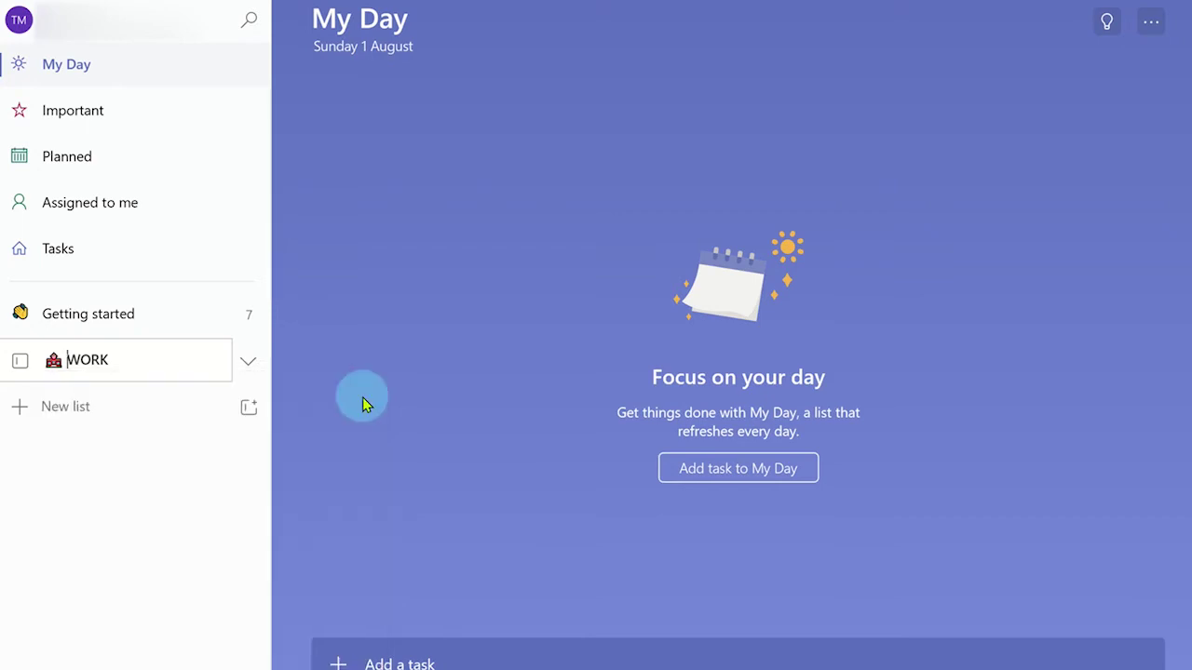
pyautogui.press('Return')
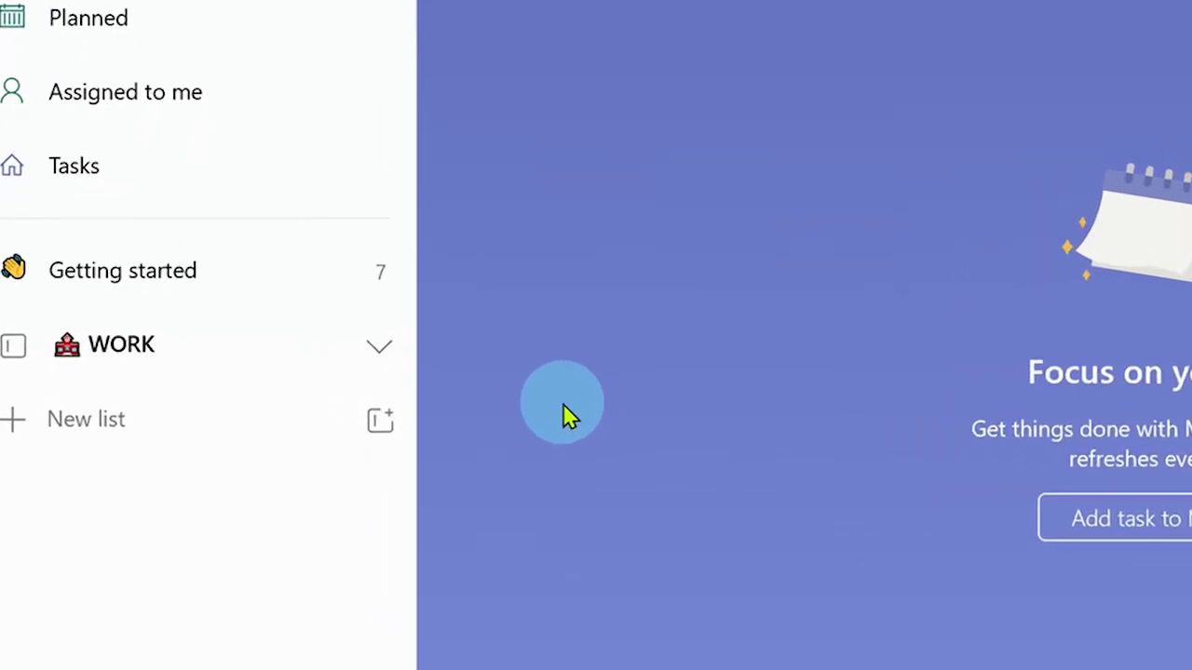
# - Create a list named Resources to Buy with a shopping cart emoji in front of the name
pyautogui.click(103, 426)
pyautogui.write('Resources to Buy')
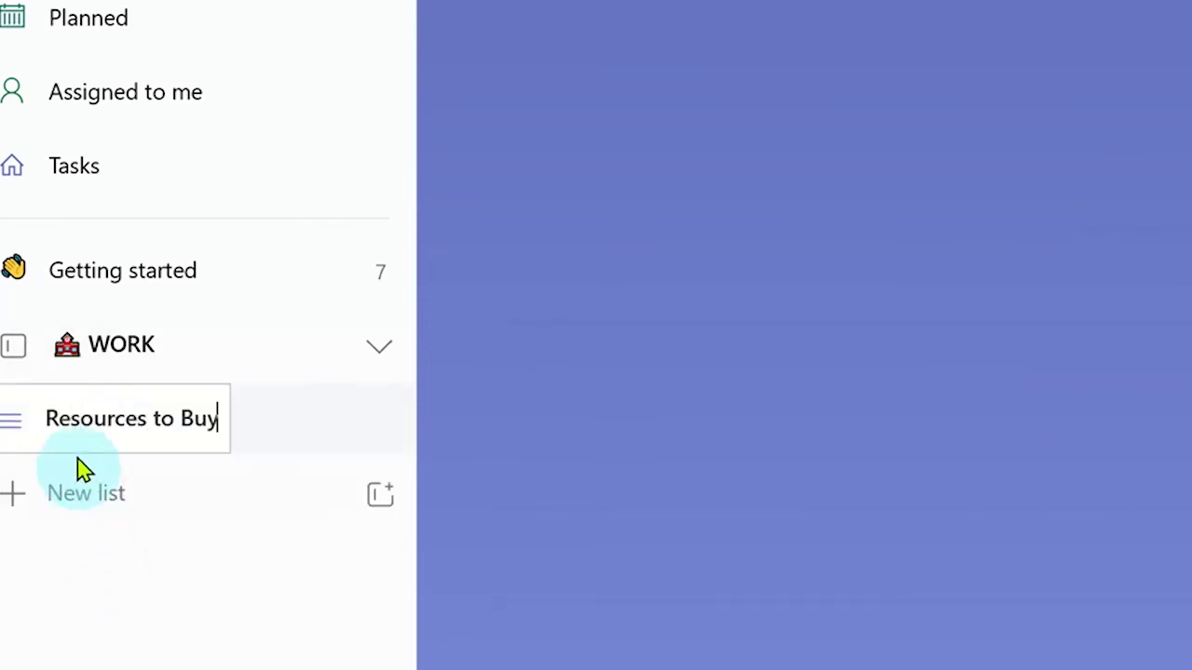
pyautogui.click(51, 410)
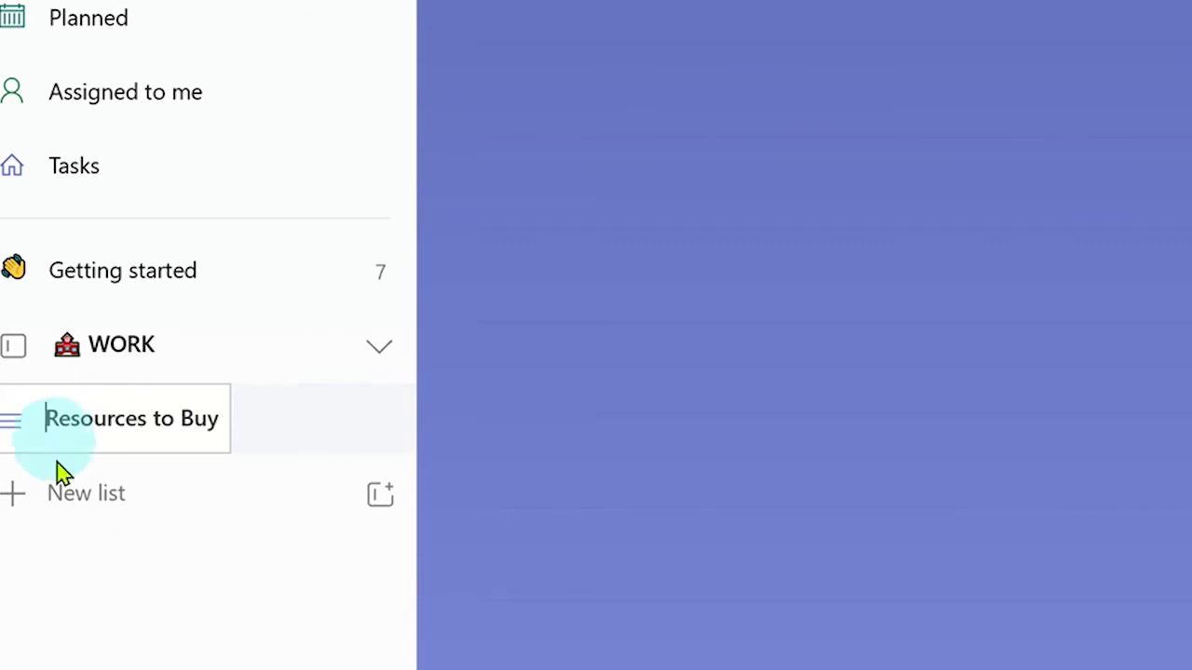
pyautogui.press('super+period')
pyautogui.write('shopping')
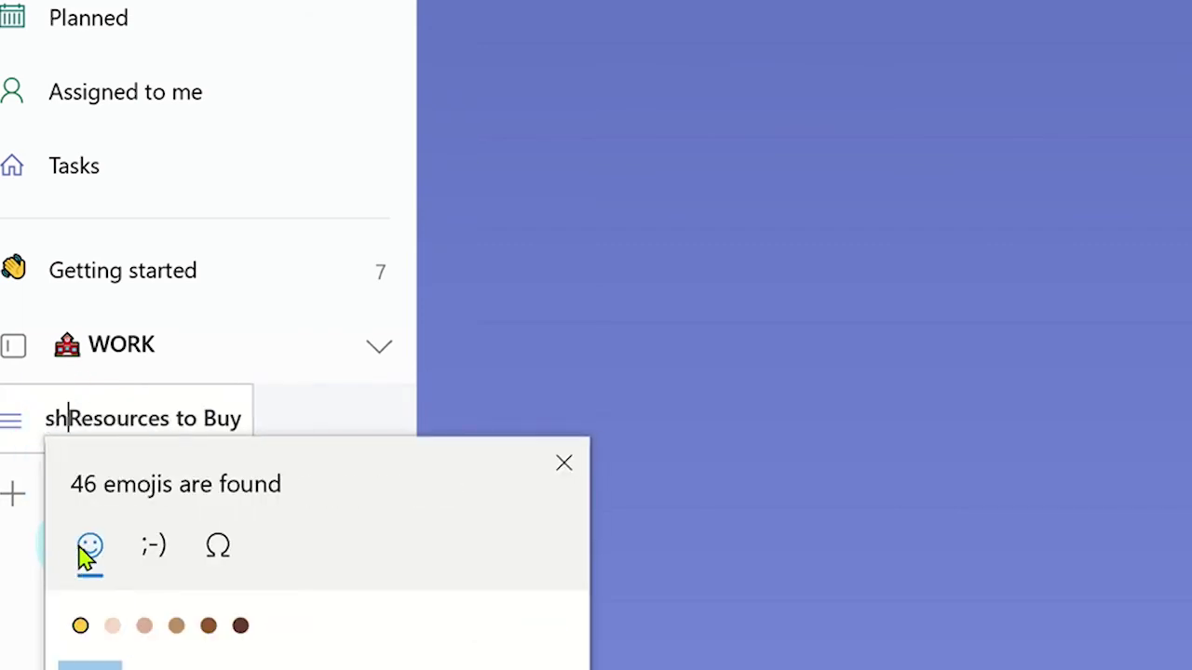
pyautogui.click(90, 626)
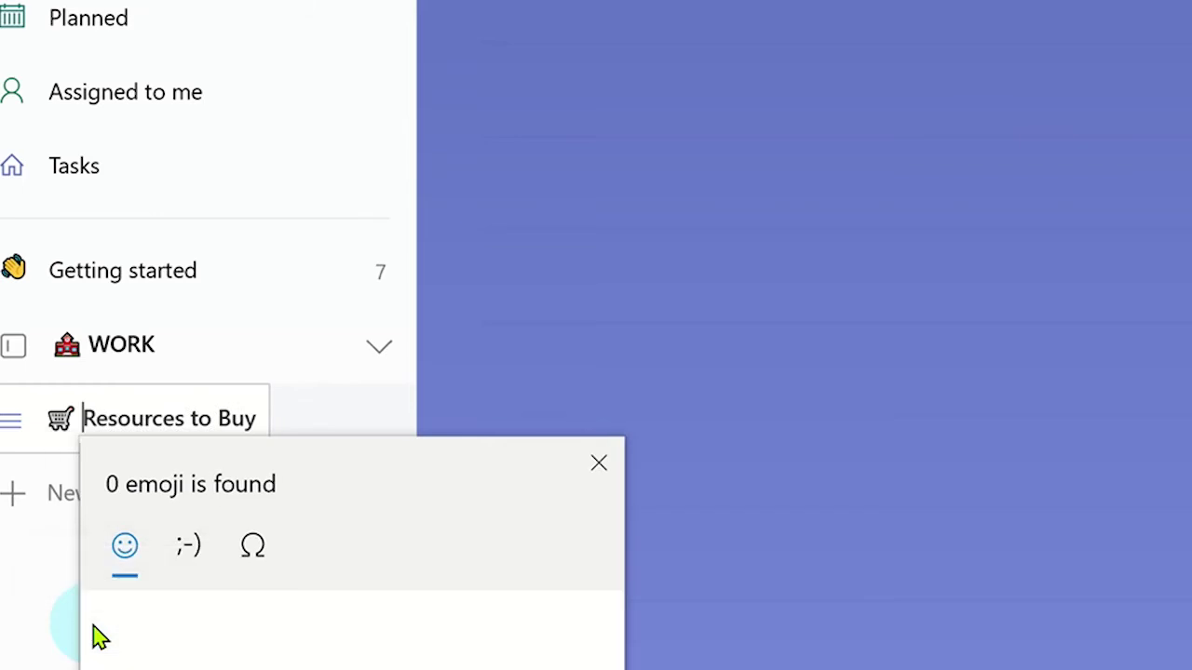
pyautogui.click(596, 479)
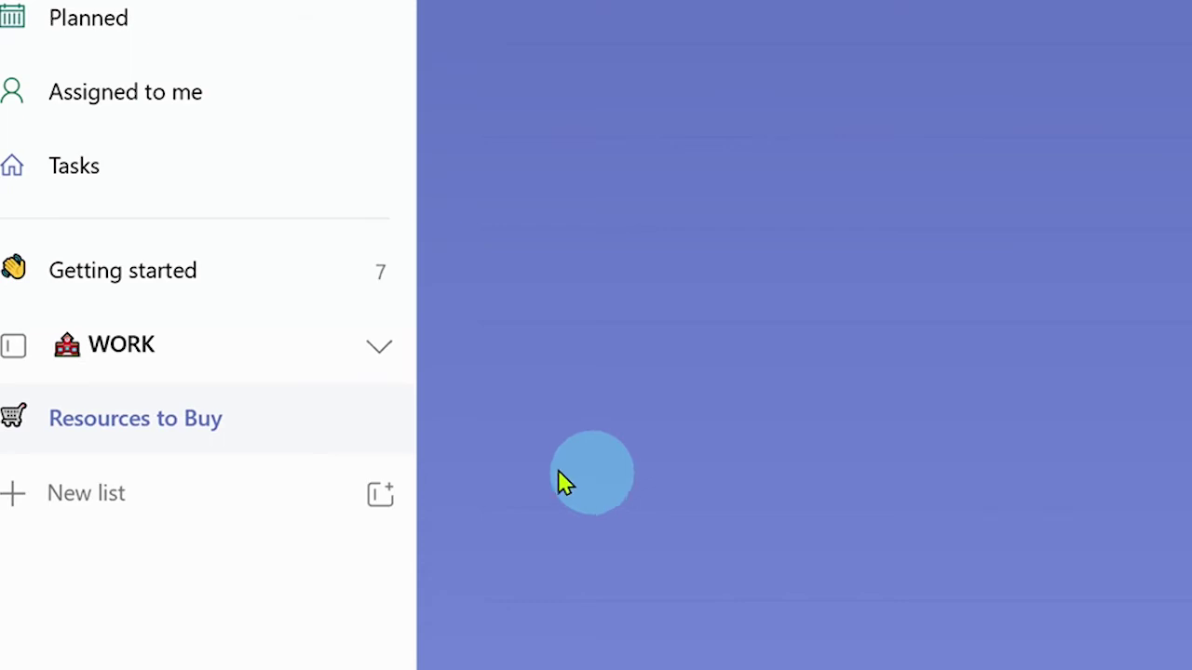
# - Move the Resources to Buy list into the WORK group, expand the group and open the list
pyautogui.click(160, 430)
pyautogui.moveTo(160, 431); pyautogui.dragTo(160, 372)
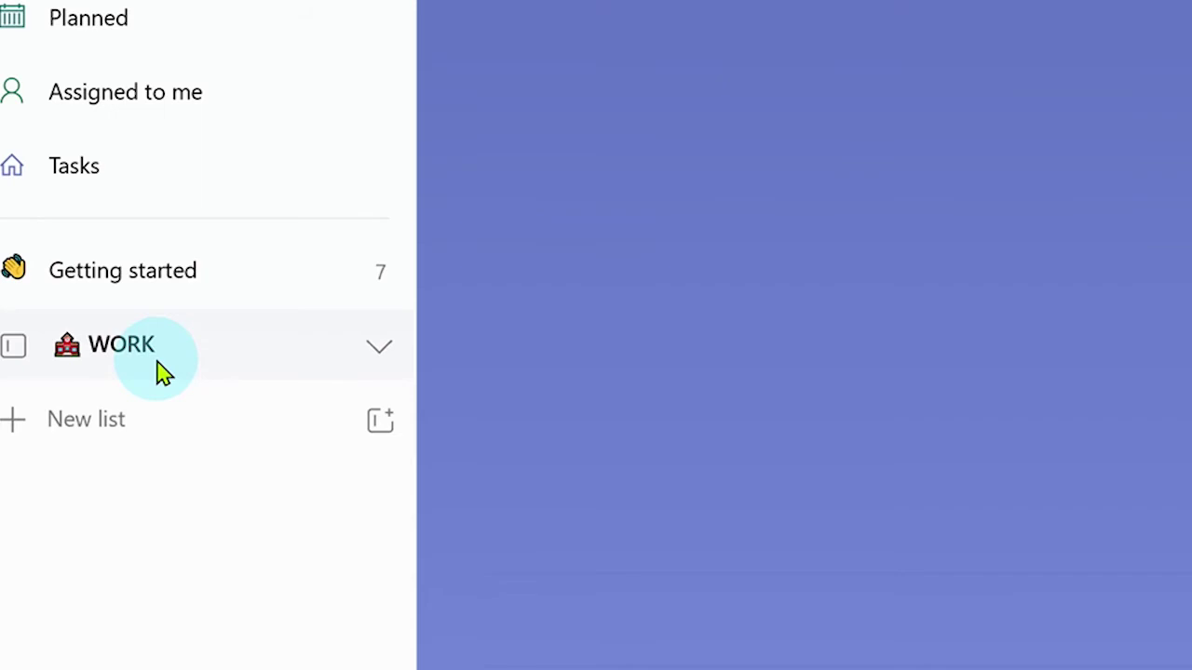
pyautogui.click(162, 373)
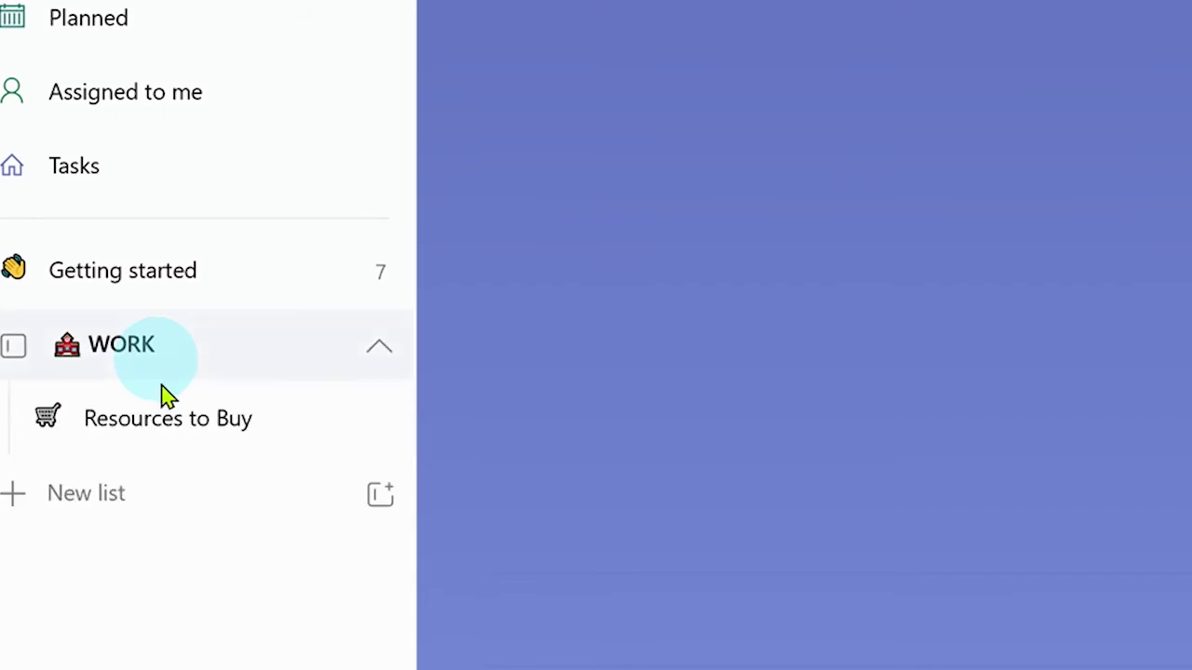
pyautogui.click(160, 430)
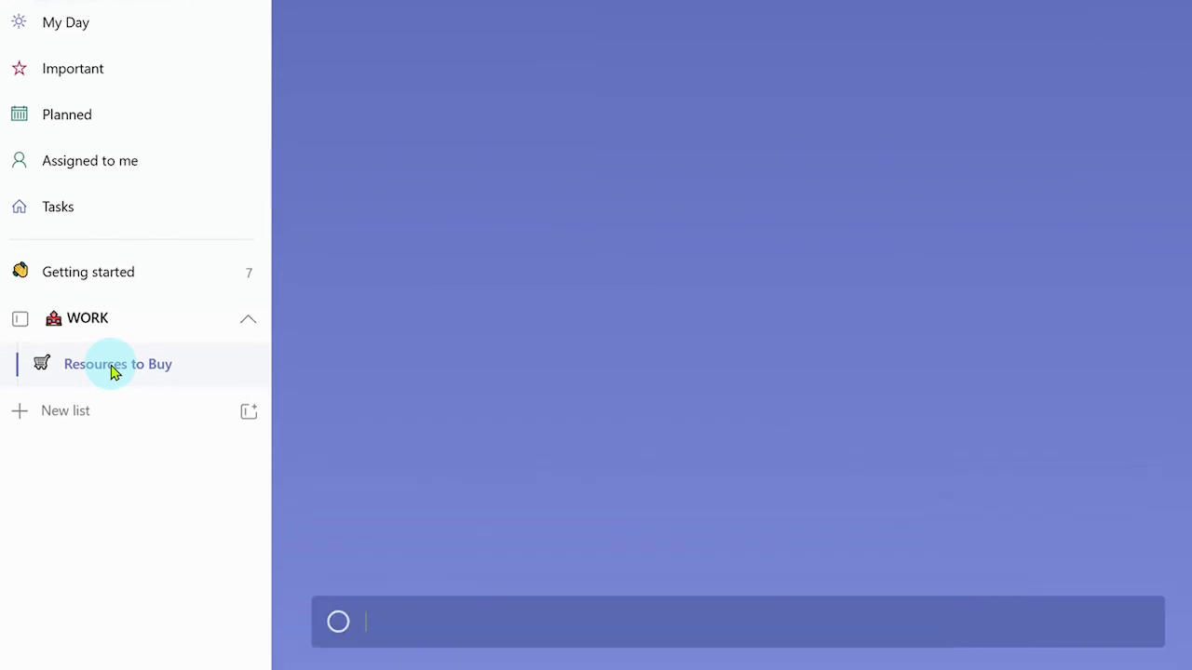
# - Enter a new task named Highlighters in Resources to Buy and set its due date to 12 August 2021
pyautogui.click(397, 620)
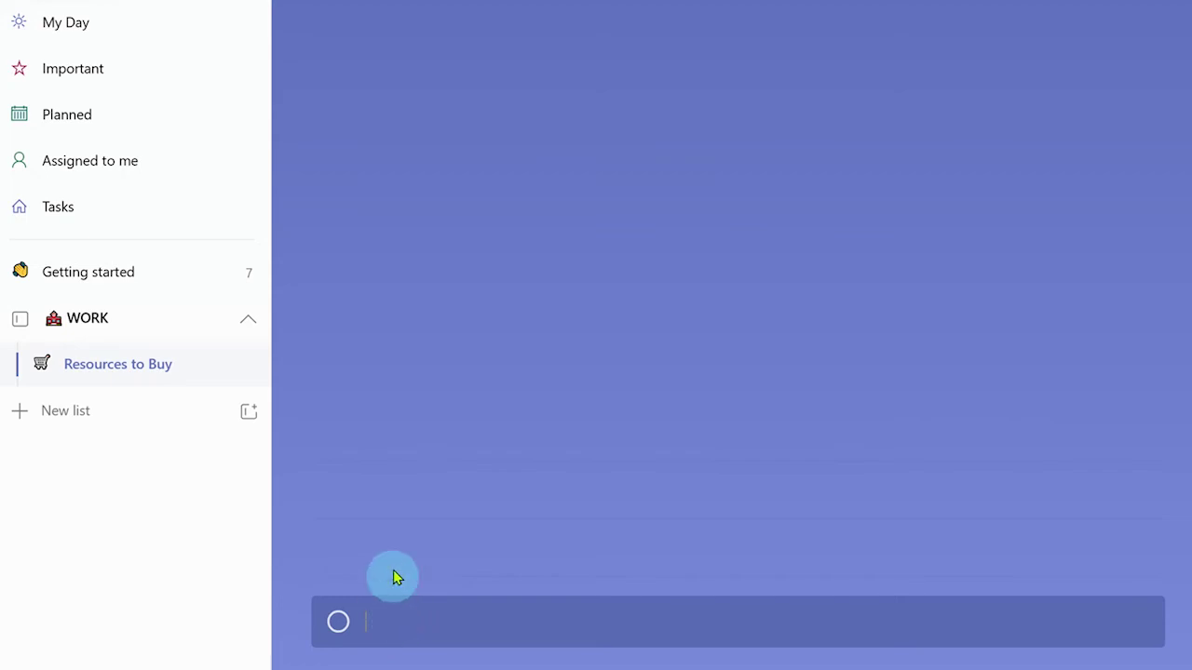
pyautogui.write('Highlighters')
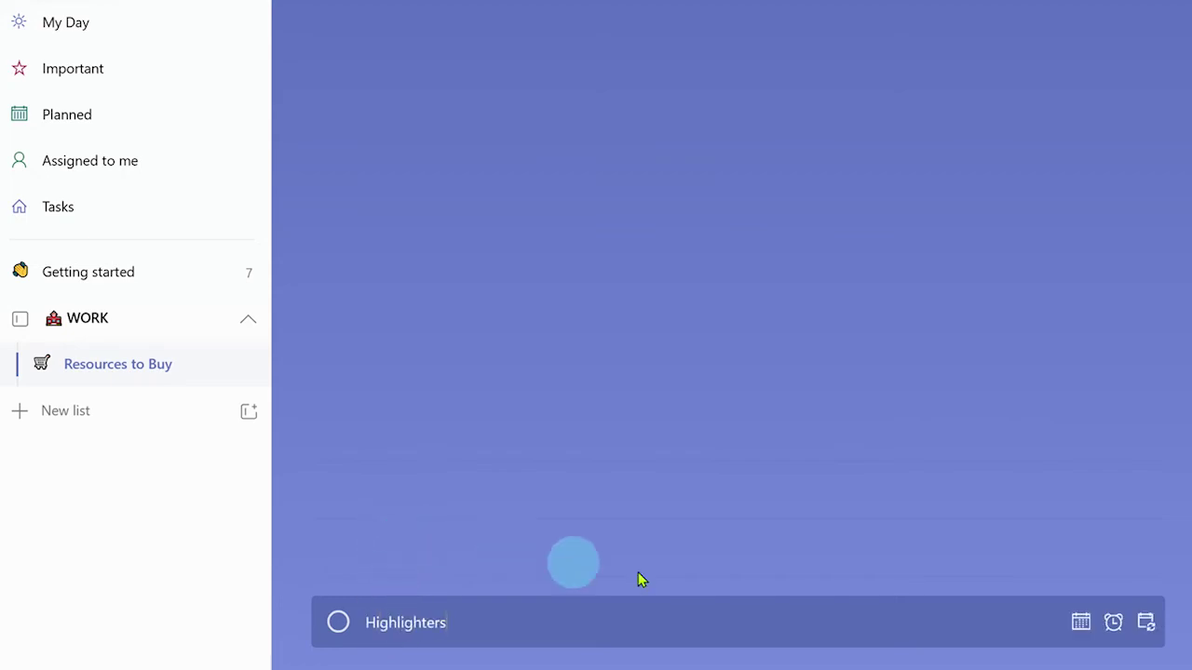
pyautogui.click(1080, 622)
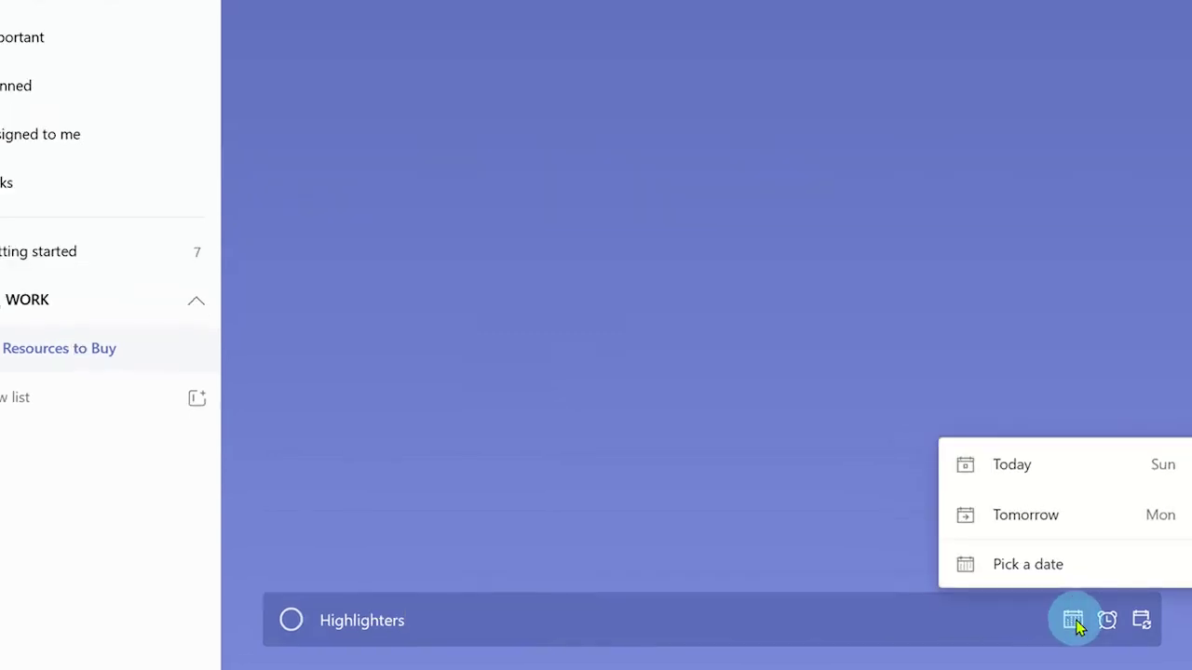
pyautogui.click(1034, 567)
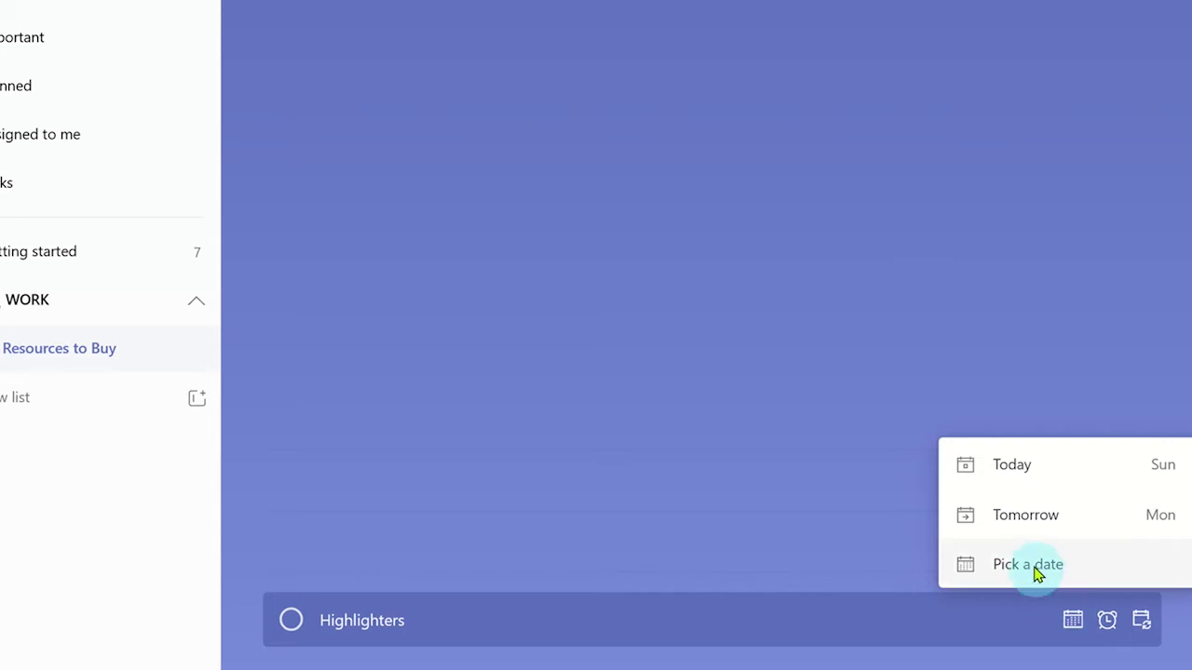
pyautogui.click(1011, 458)
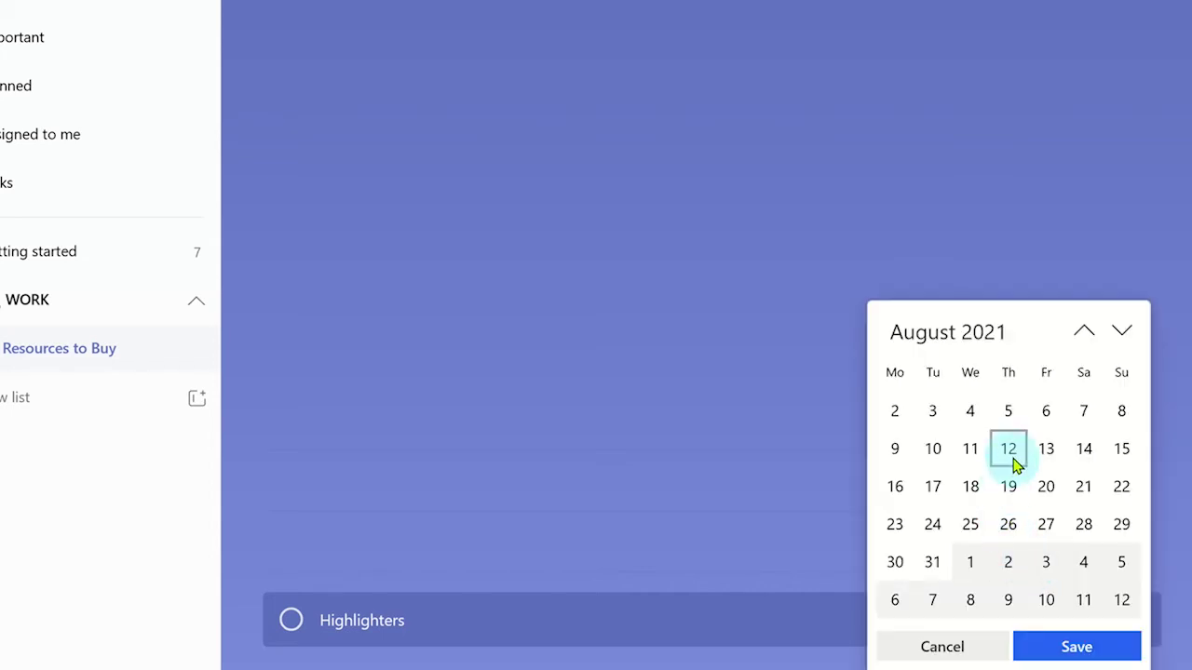
pyautogui.click(1085, 647)
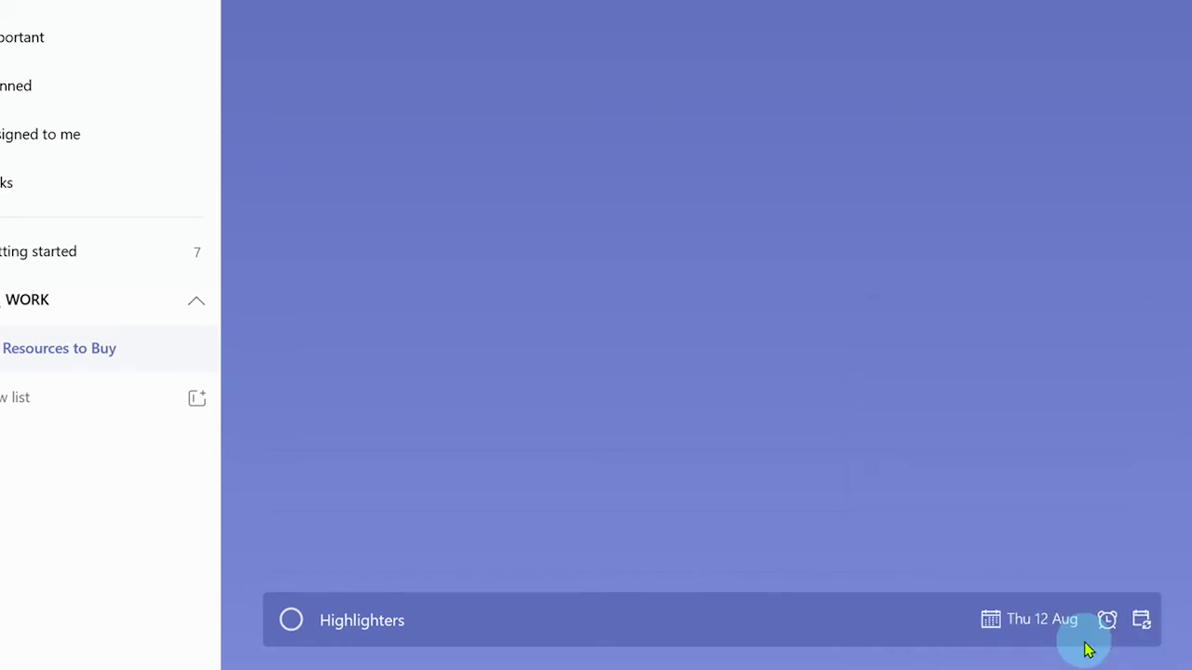
# - Set a reminder for the Highlighters task on 10 August 2021 at 23:00
pyautogui.click(1107, 620)
pyautogui.click(1072, 575)
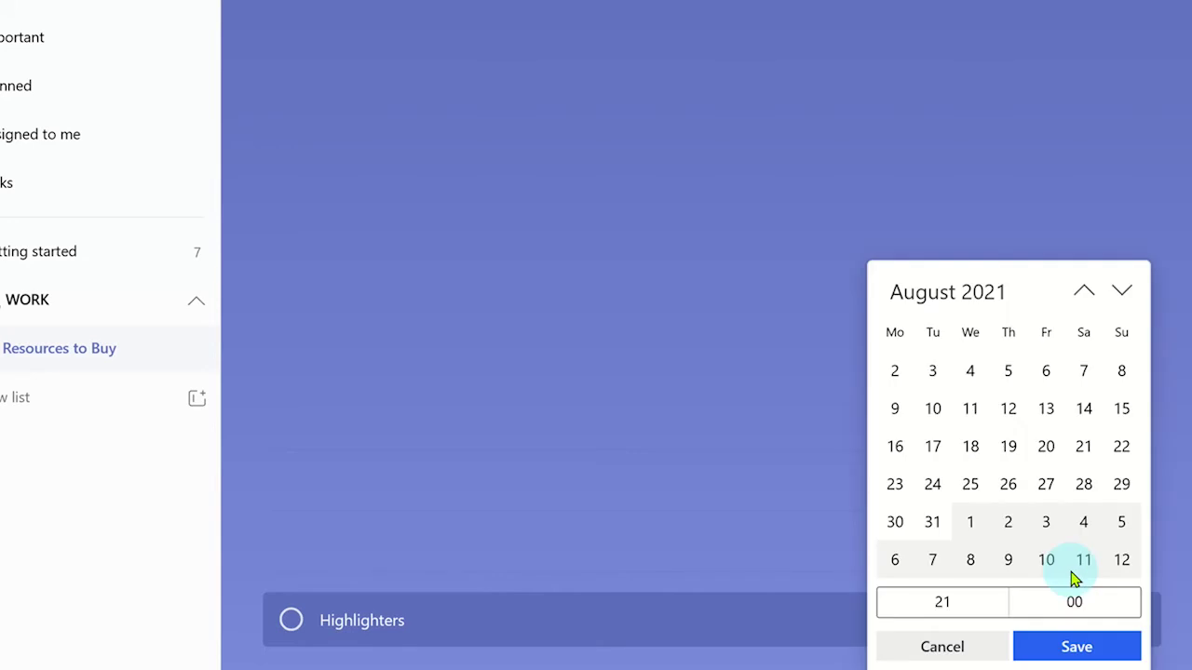
pyautogui.click(938, 411)
pyautogui.click(947, 601)
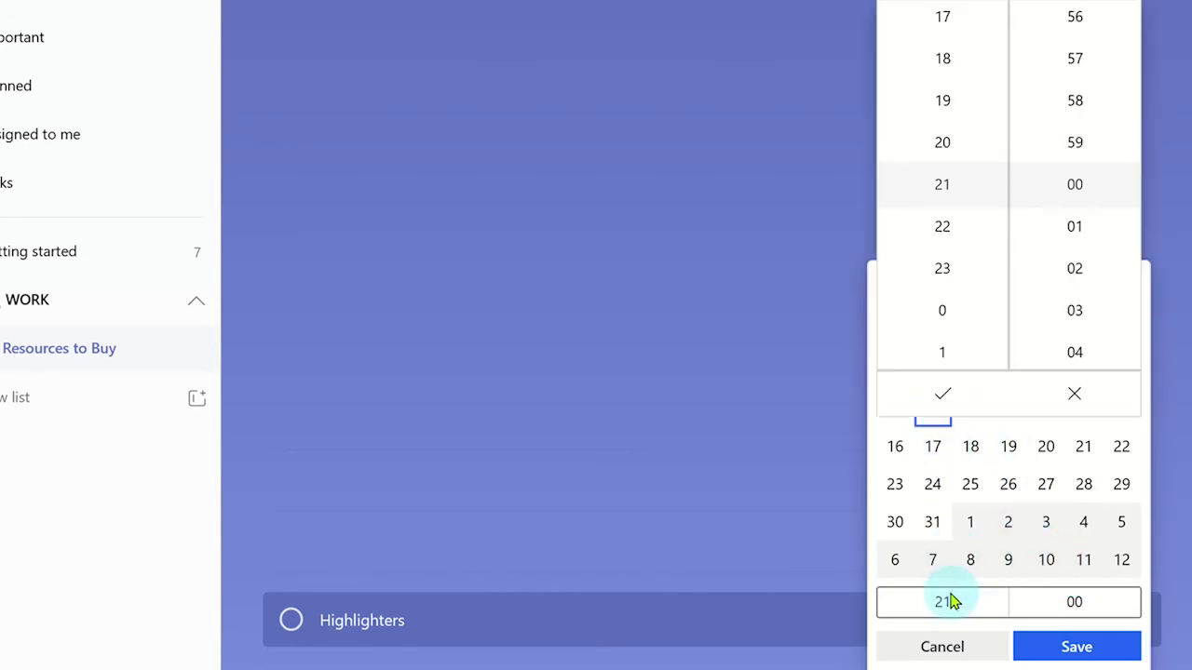
pyautogui.click(942, 269)
pyautogui.click(1059, 189)
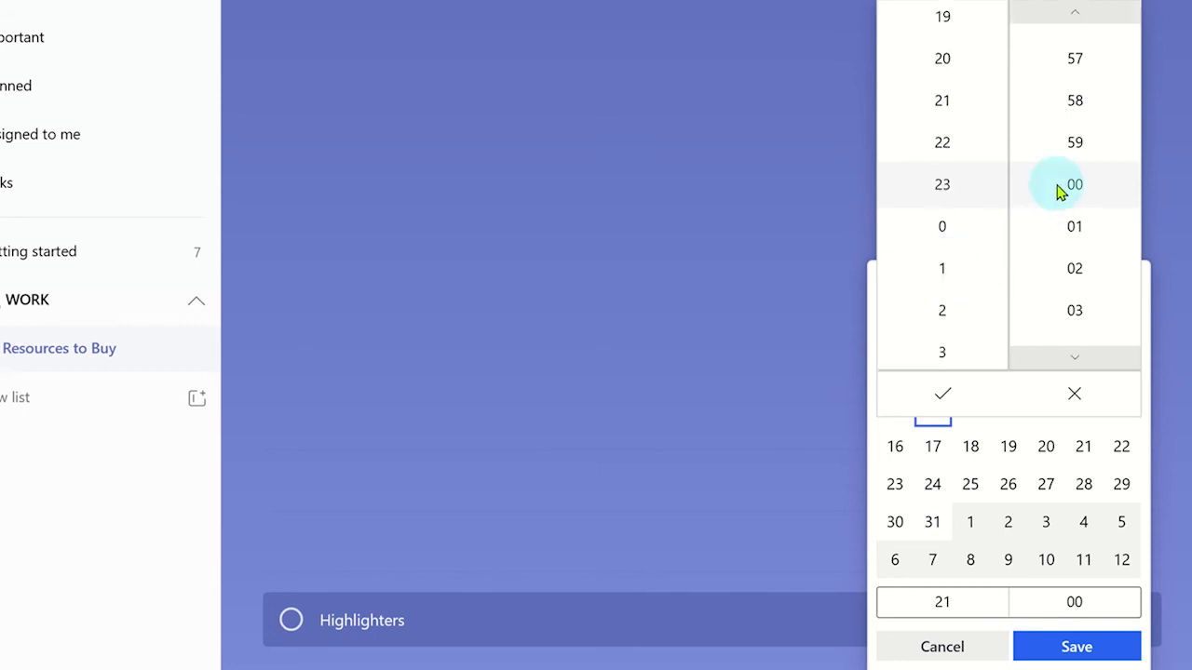
pyautogui.click(942, 393)
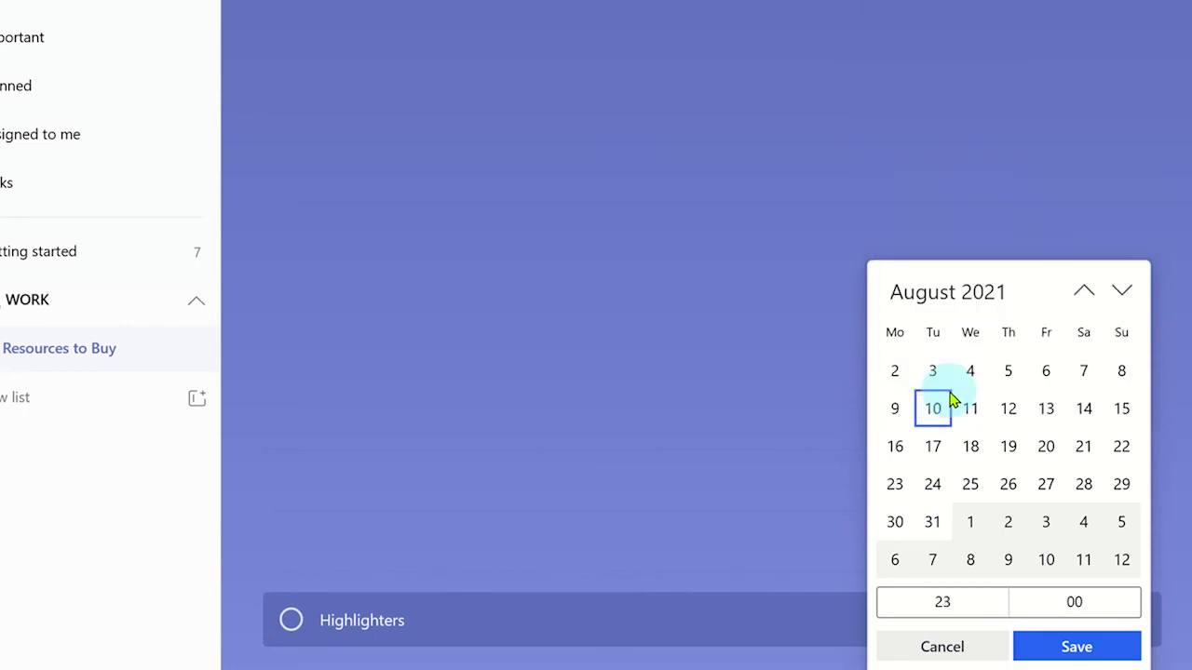
pyautogui.click(1076, 646)
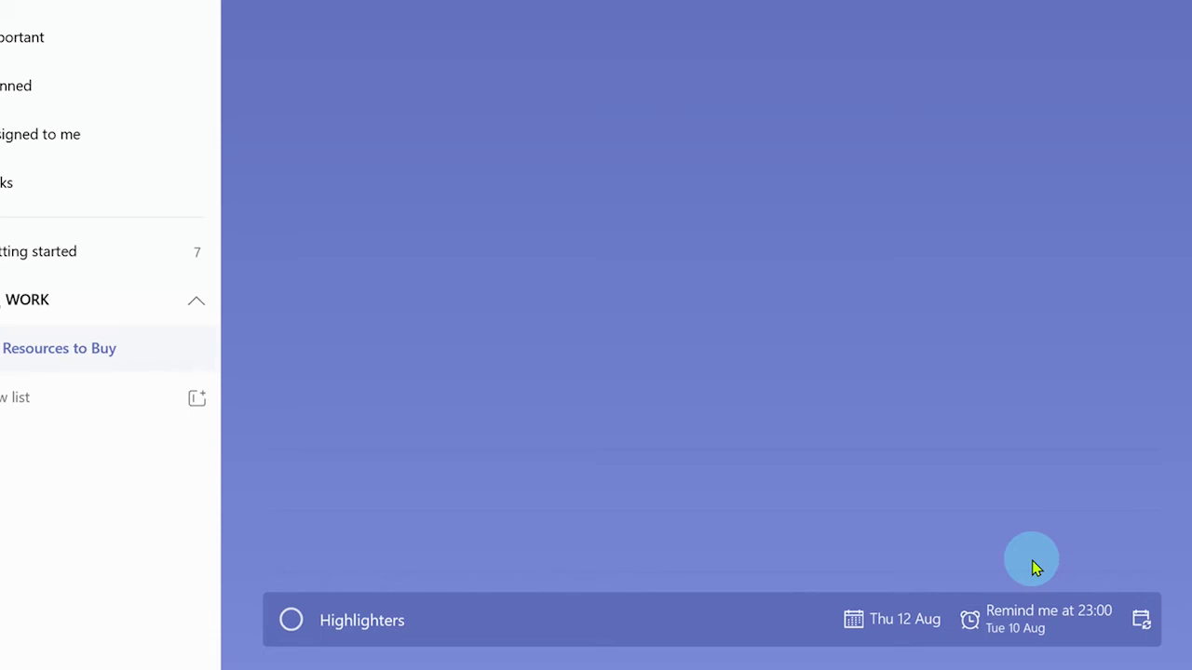
pyautogui.click(1141, 619)
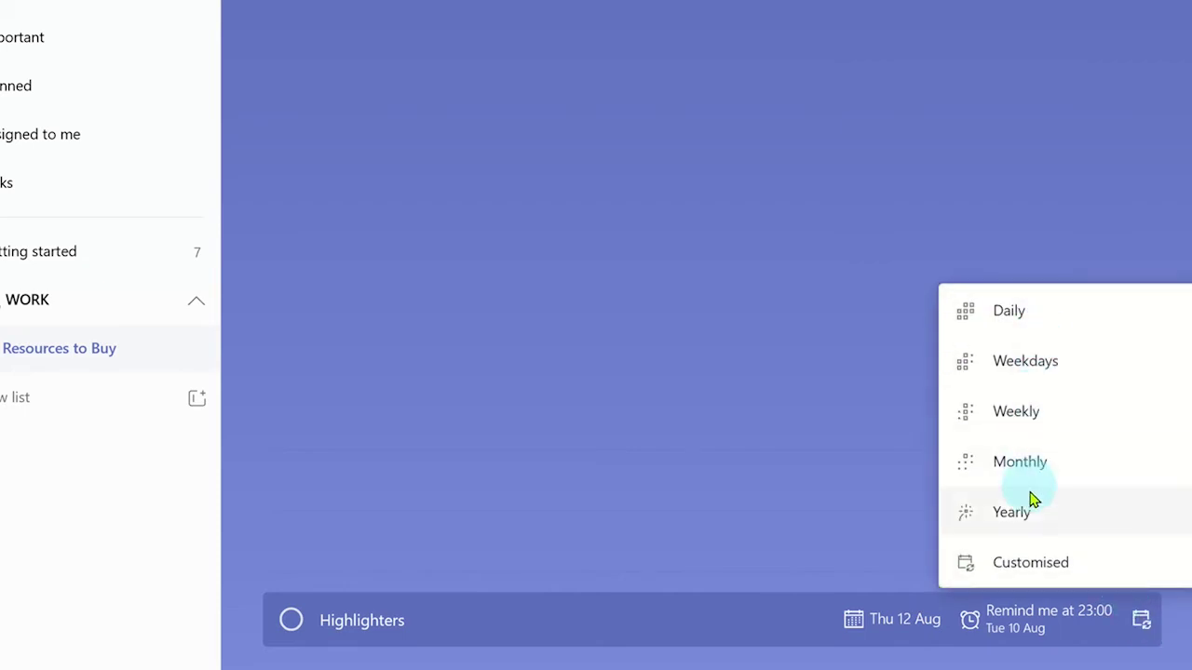
pyautogui.click(1041, 568)
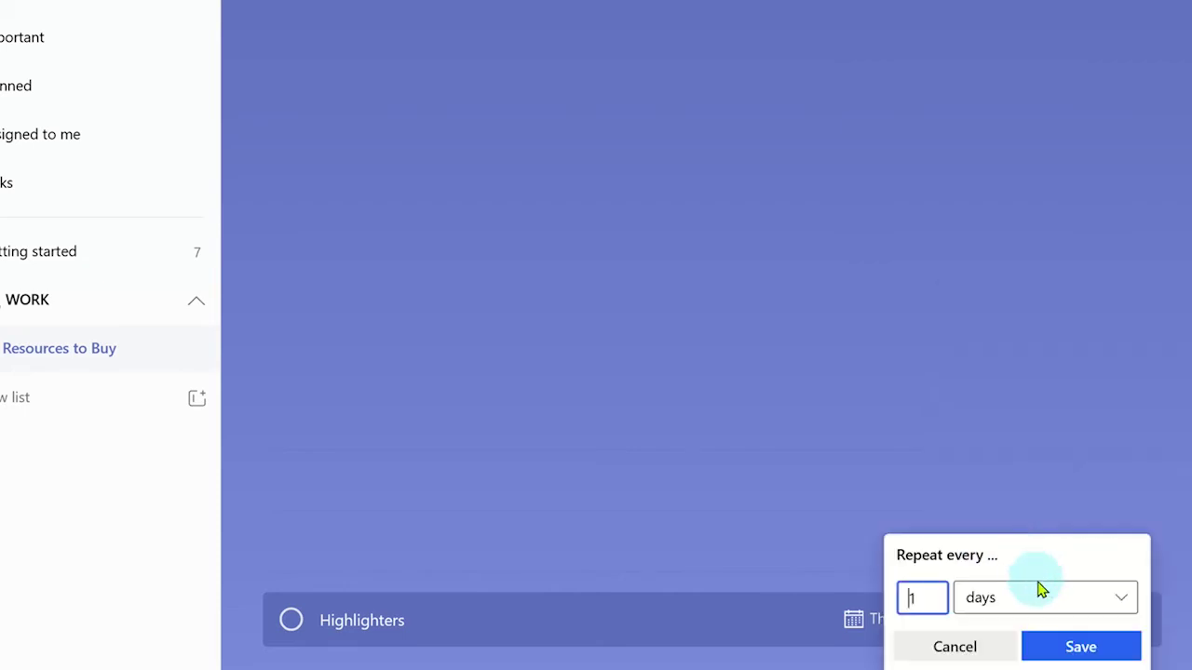
pyautogui.click(1040, 589)
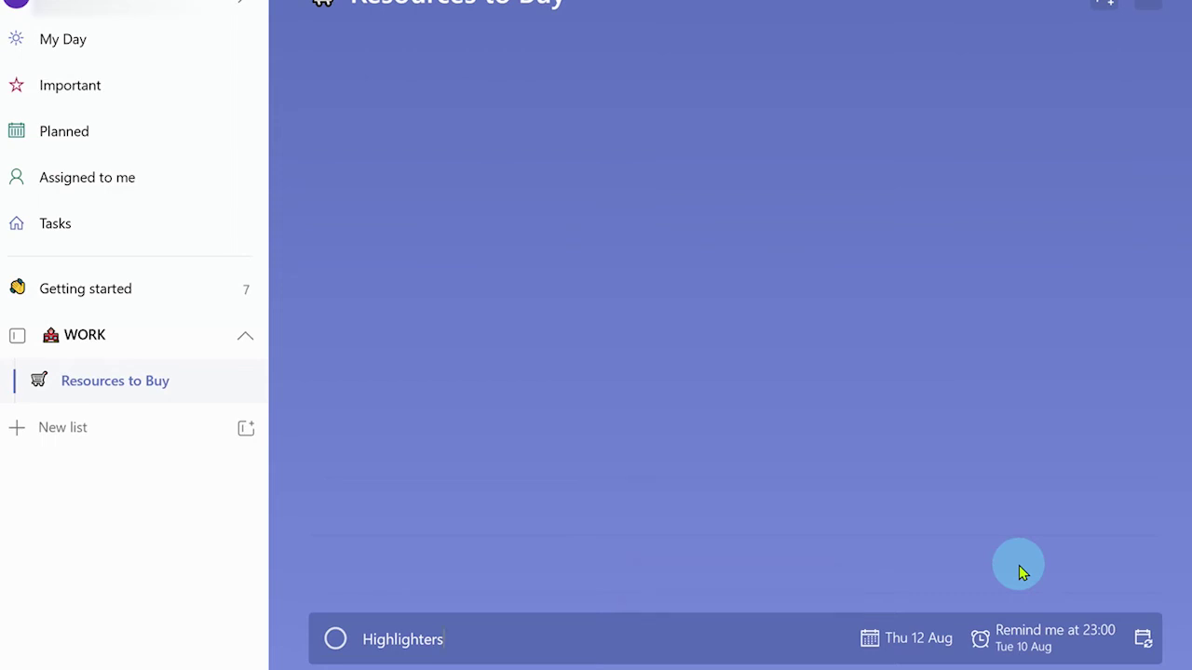
# - Add the Highlighters task to the Resources to Buy list
pyautogui.press('Return')
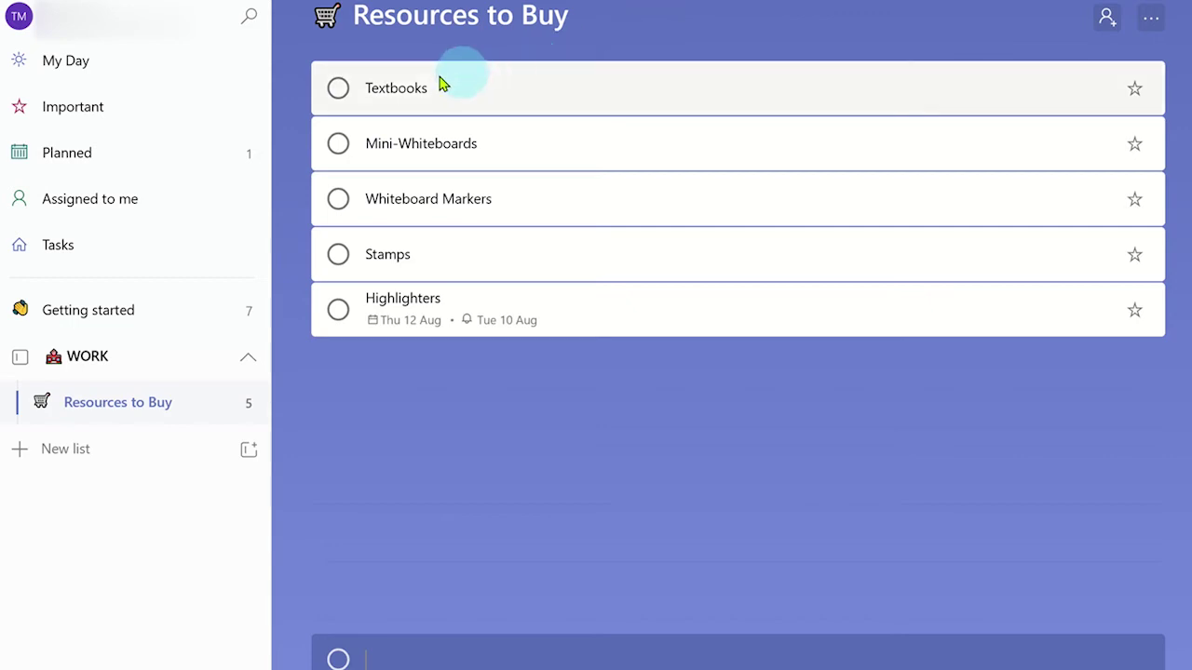
# - Mark the Textbooks task as completed, and restore it from the completed tasks
pyautogui.click(338, 89)
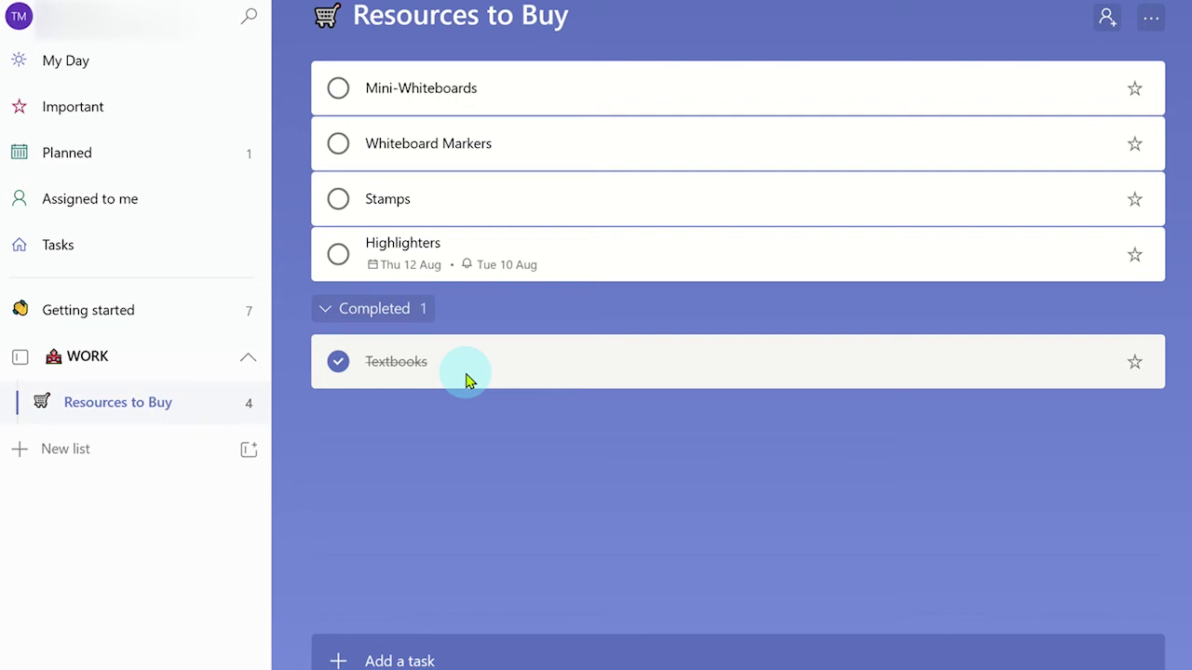
pyautogui.click(338, 361)
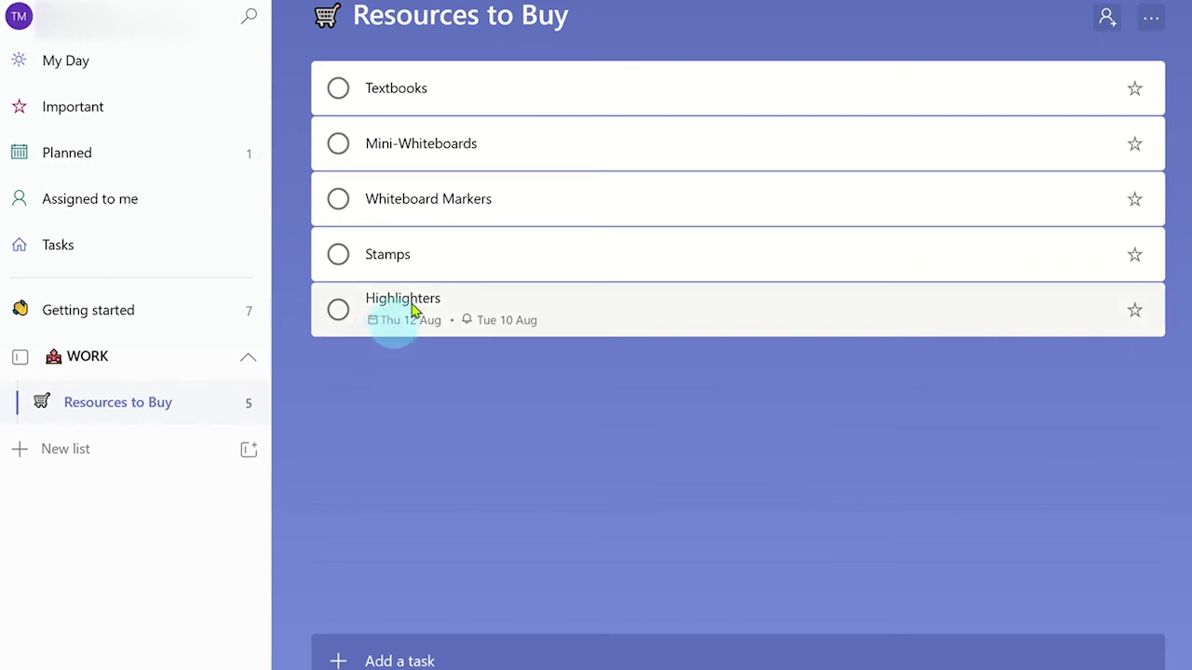
# - Permanently delete the Textbooks task from the Resources to Buy list
pyautogui.rightClick(540, 100)
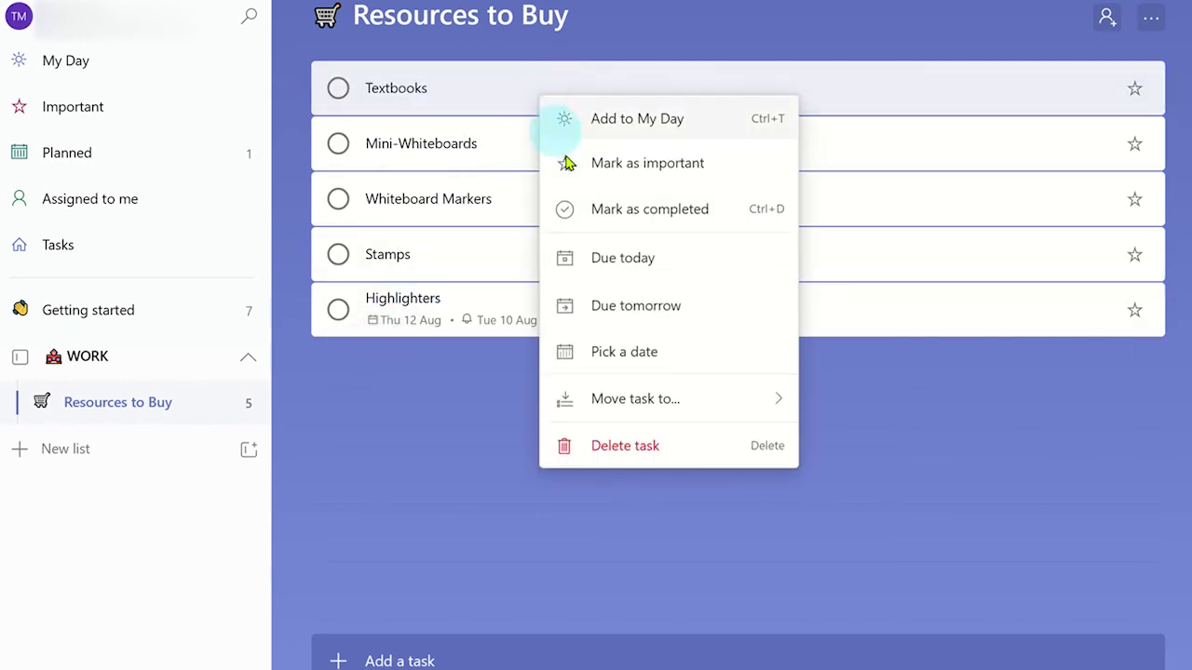
pyautogui.click(622, 454)
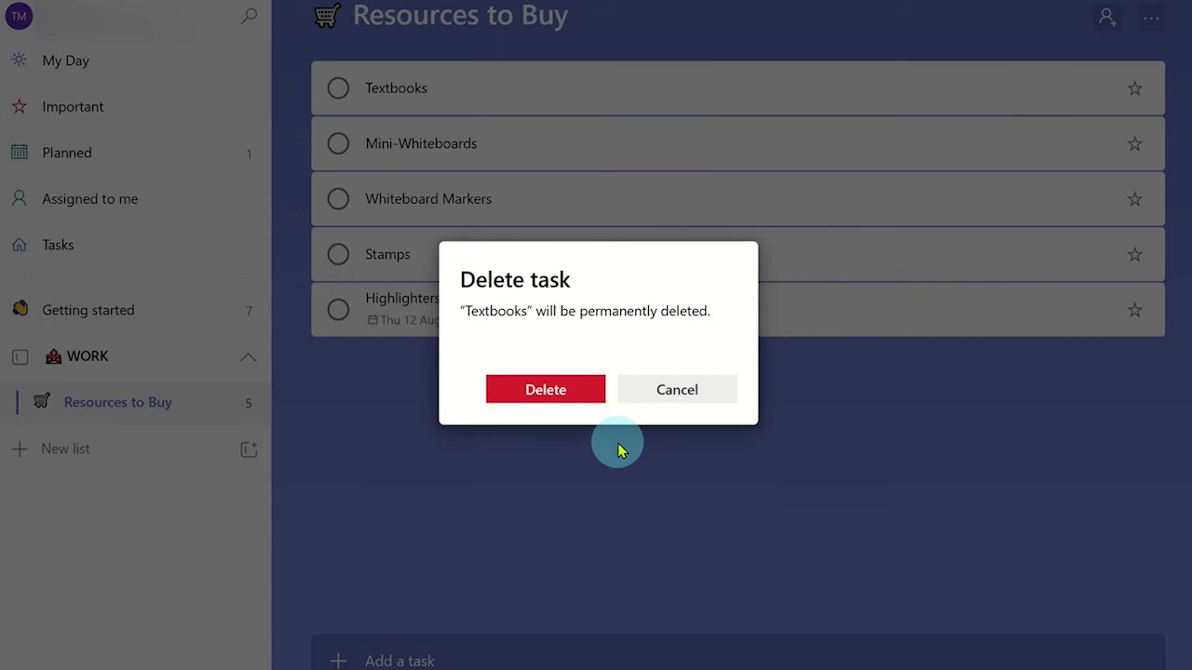
pyautogui.click(548, 397)
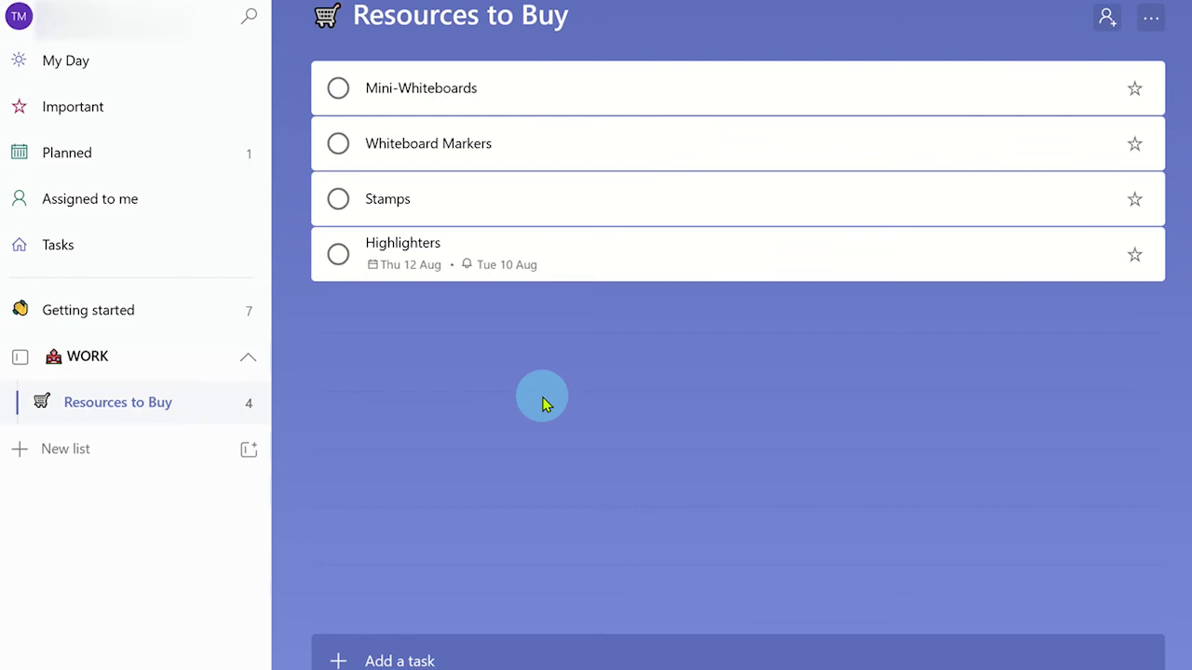
# - Add the step "Check last year's order" to the Mini-Whiteboards task
pyautogui.click(537, 86)
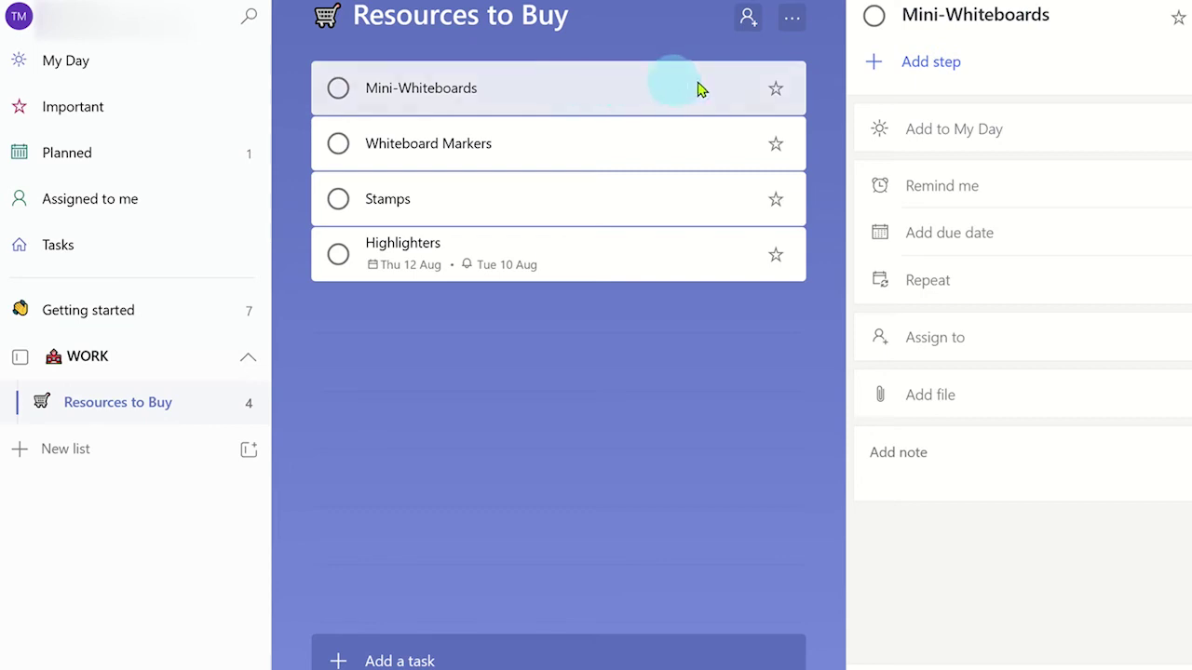
pyautogui.click(922, 65)
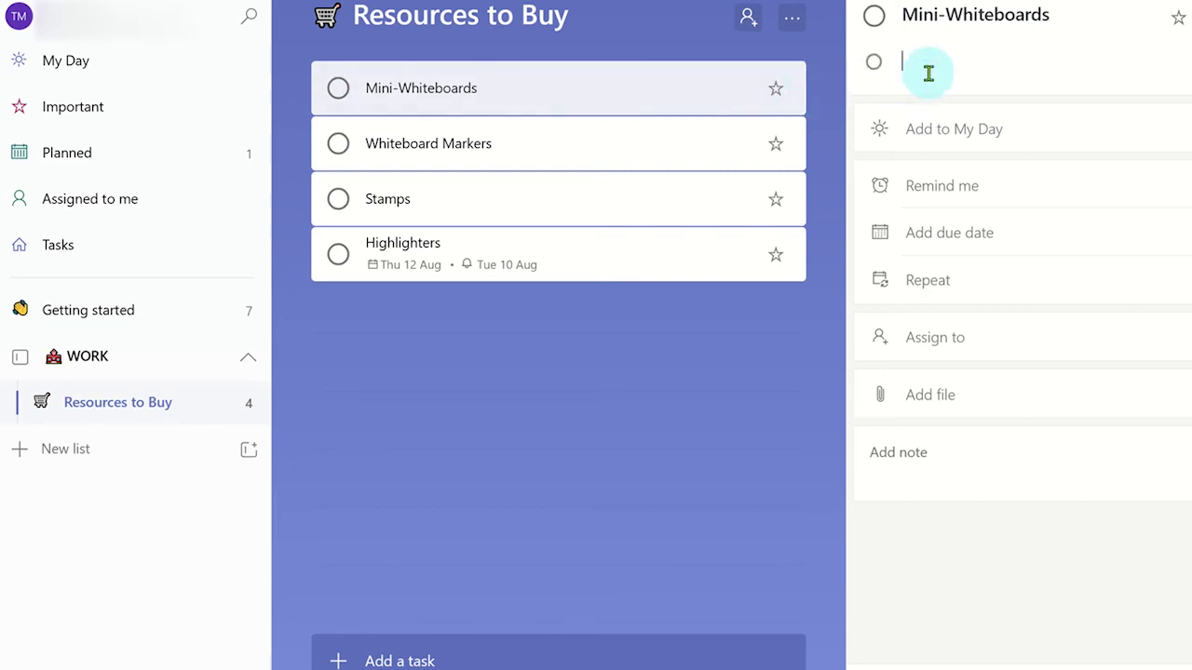
pyautogui.write("Check last year's order")
pyautogui.hotkey('ctrl', 'n')
pyautogui.click(831, 99)
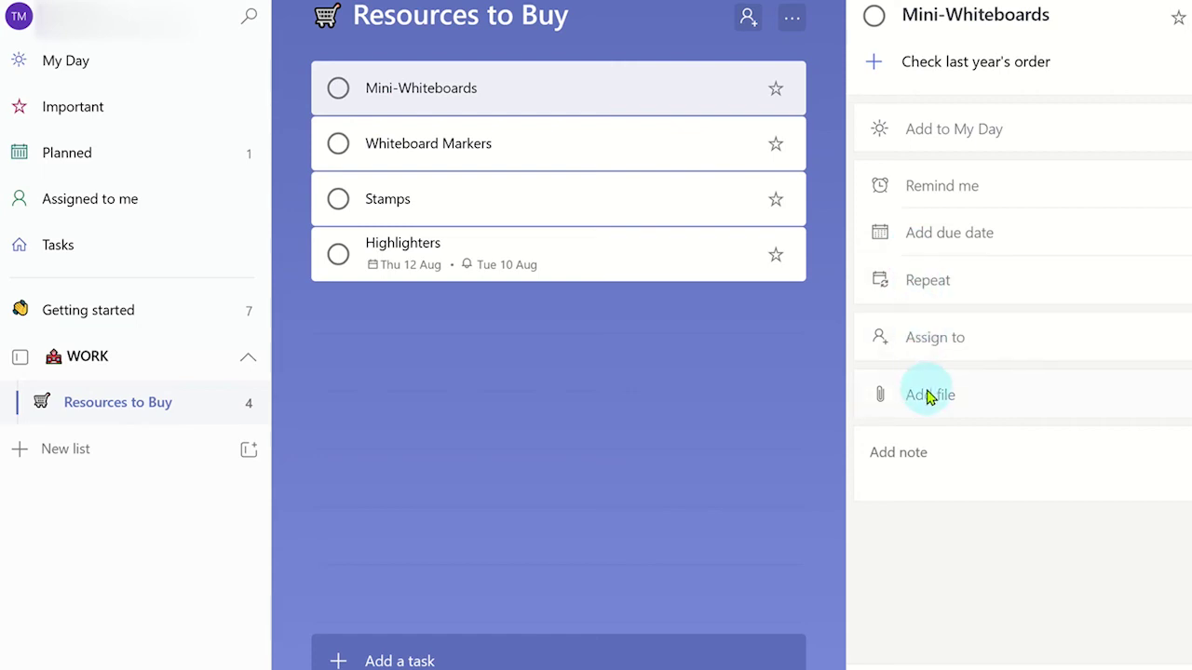
# - Add a note to the Mini-Whiteboards task about checking with a named colleague before buying, and create an invitation link for assigning it
pyautogui.click(917, 465)
pyautogui.write('Check with Sarah before buying')
pyautogui.click(911, 566)
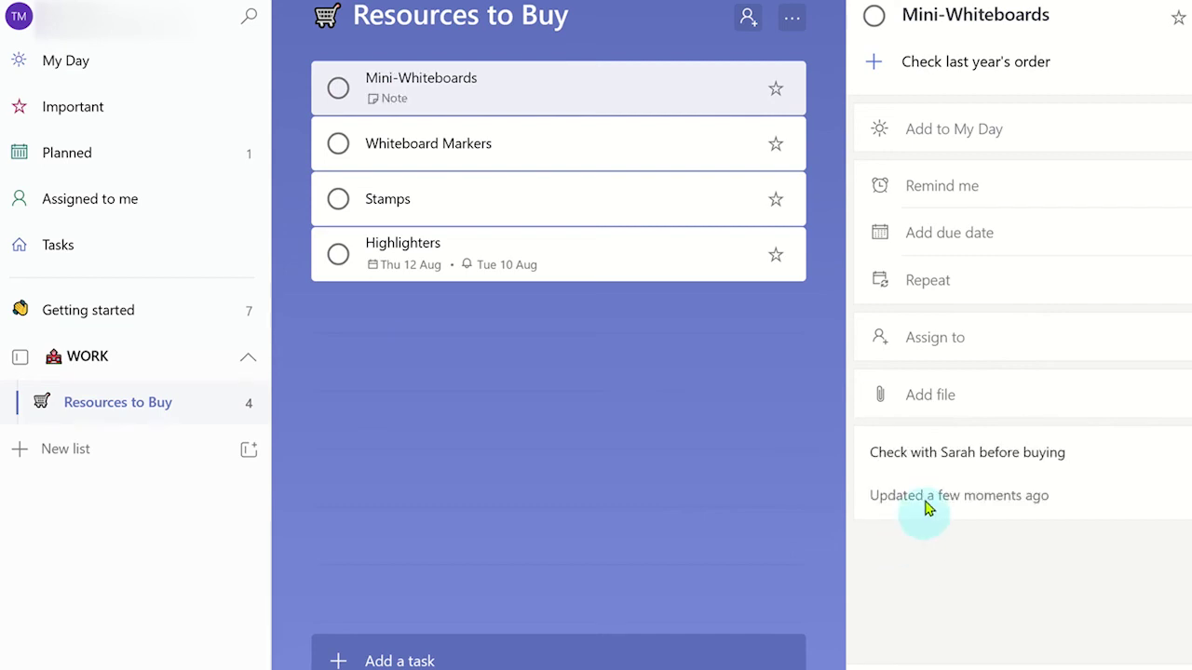
pyautogui.click(922, 342)
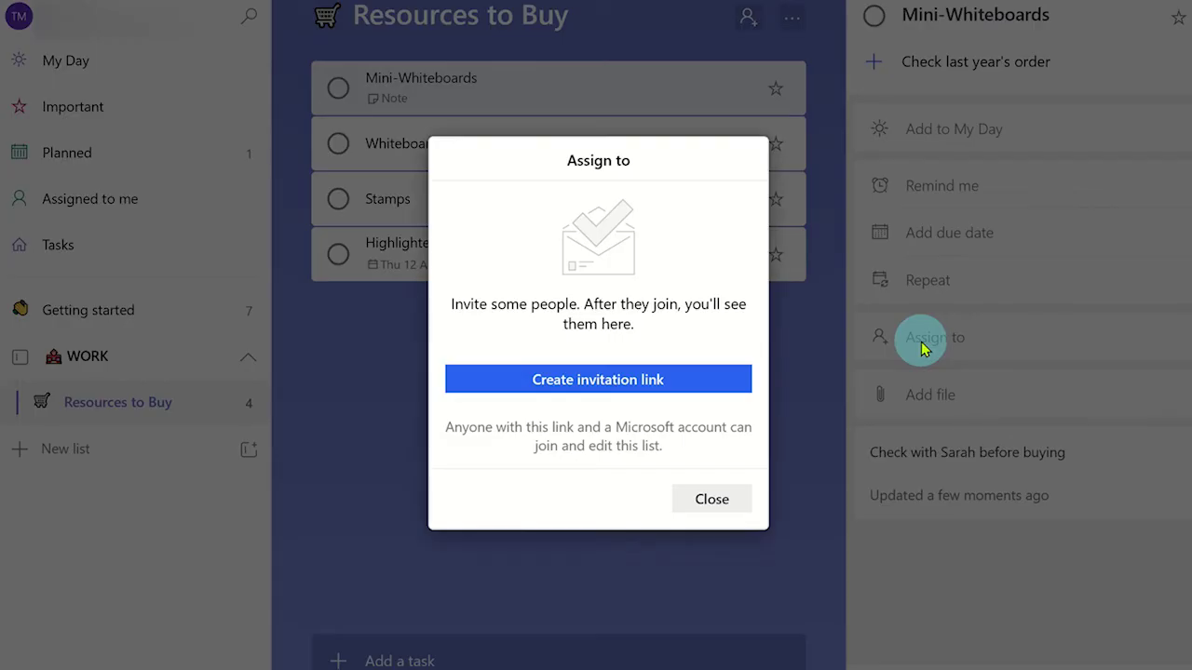
pyautogui.click(645, 387)
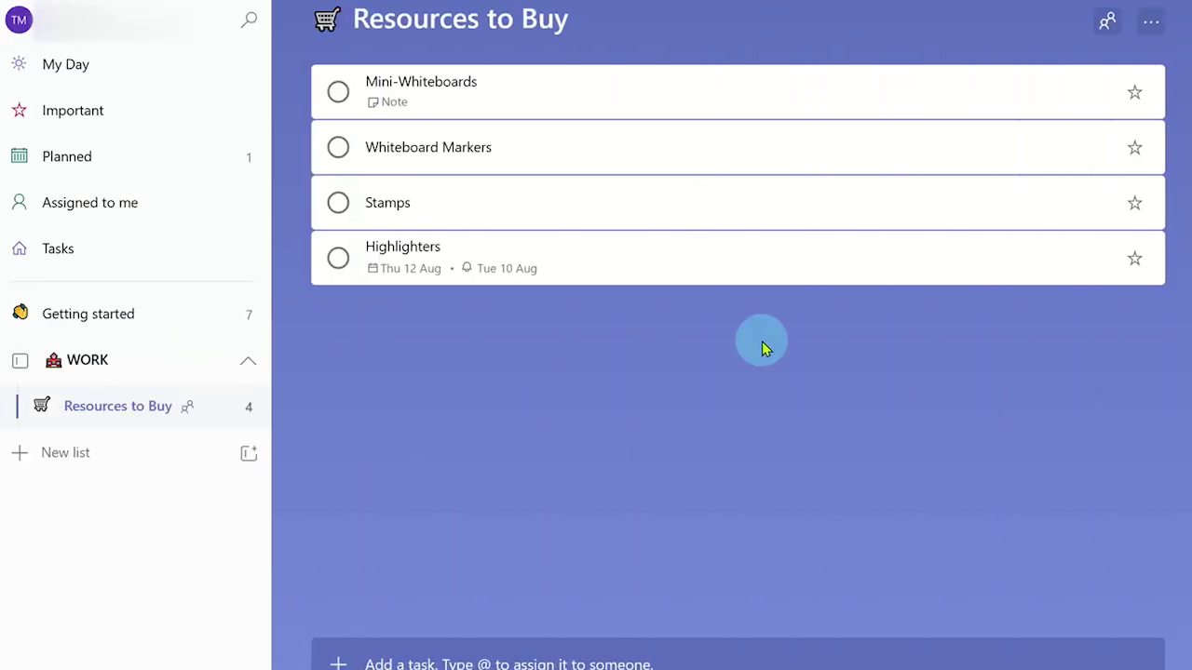
# - Mark the Mini-Whiteboards and Stamps tasks as important, and sort the Resources to Buy list by importance
pyautogui.click(1134, 94)
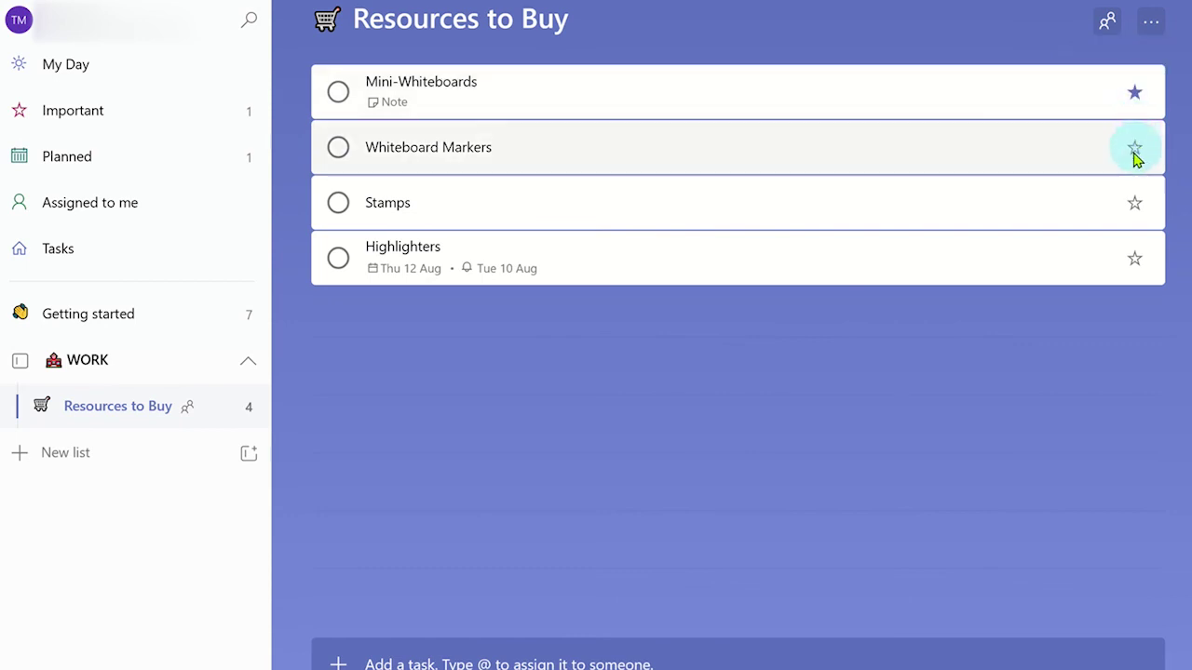
pyautogui.click(1134, 202)
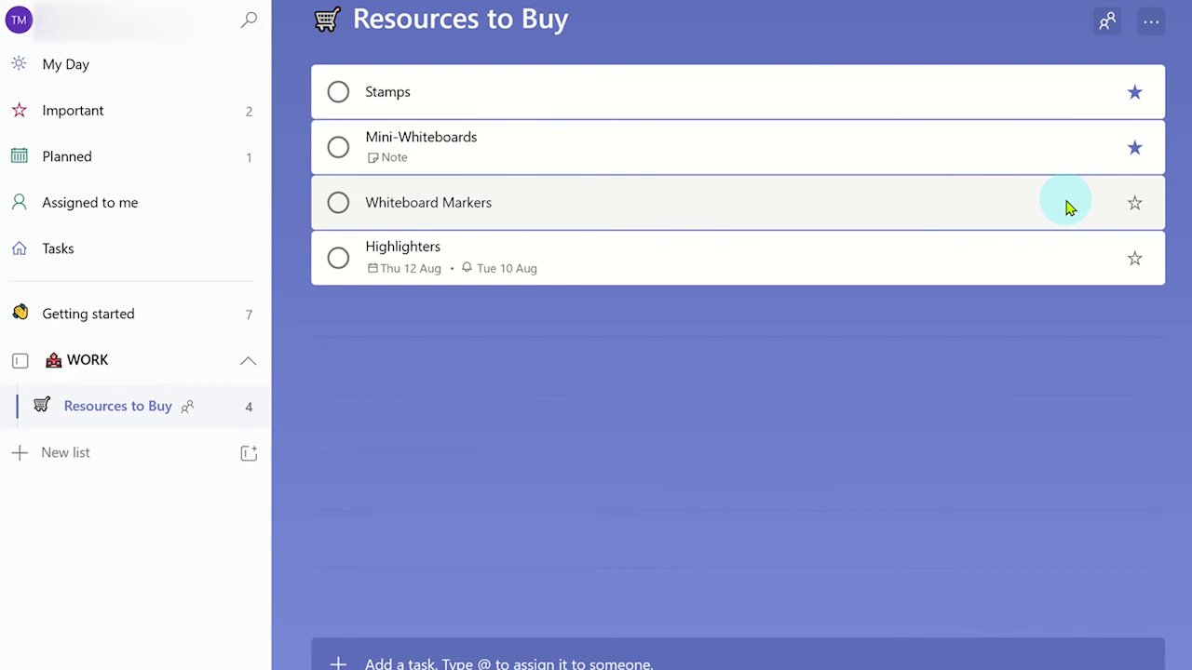
pyautogui.click(1152, 22)
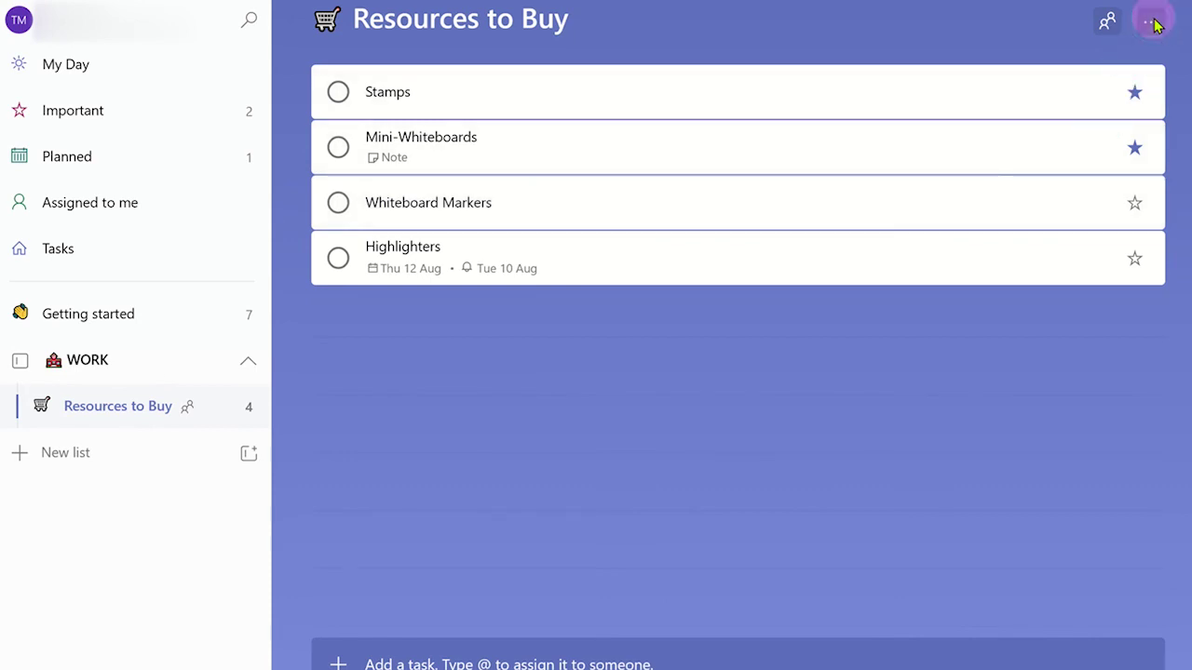
pyautogui.click(1050, 156)
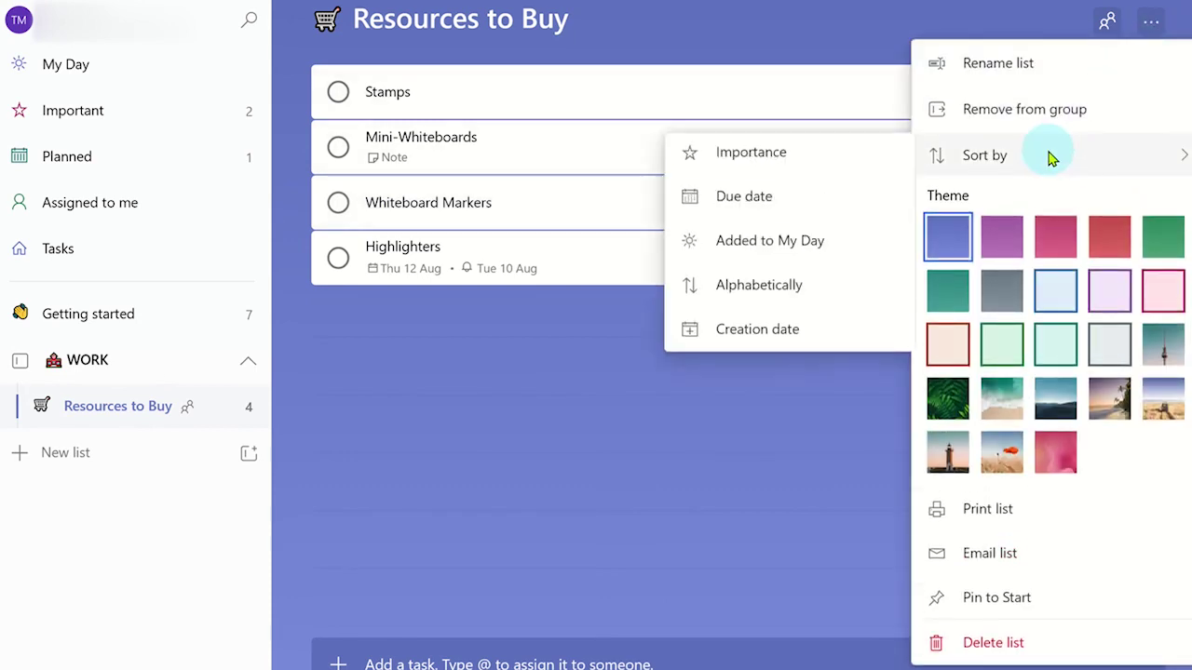
pyautogui.click(773, 162)
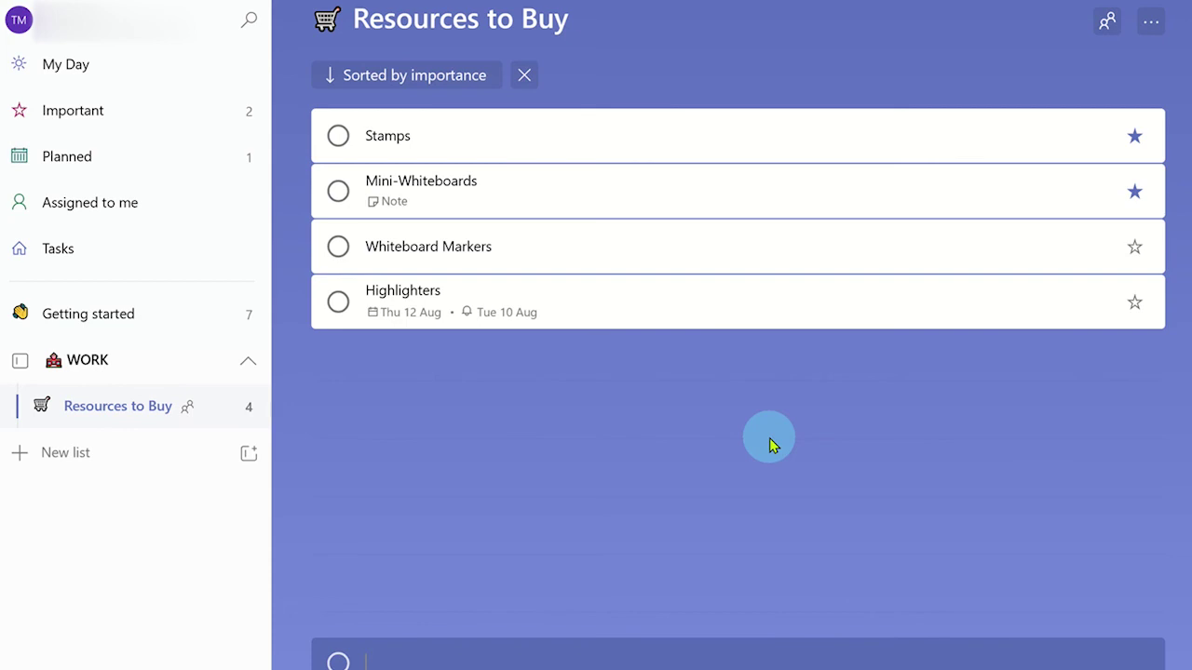
# - Review the Important and Planned tasks, and add the suggested Mini-Whiteboards and Whiteboard Markers tasks to My Day
pyautogui.click(161, 121)
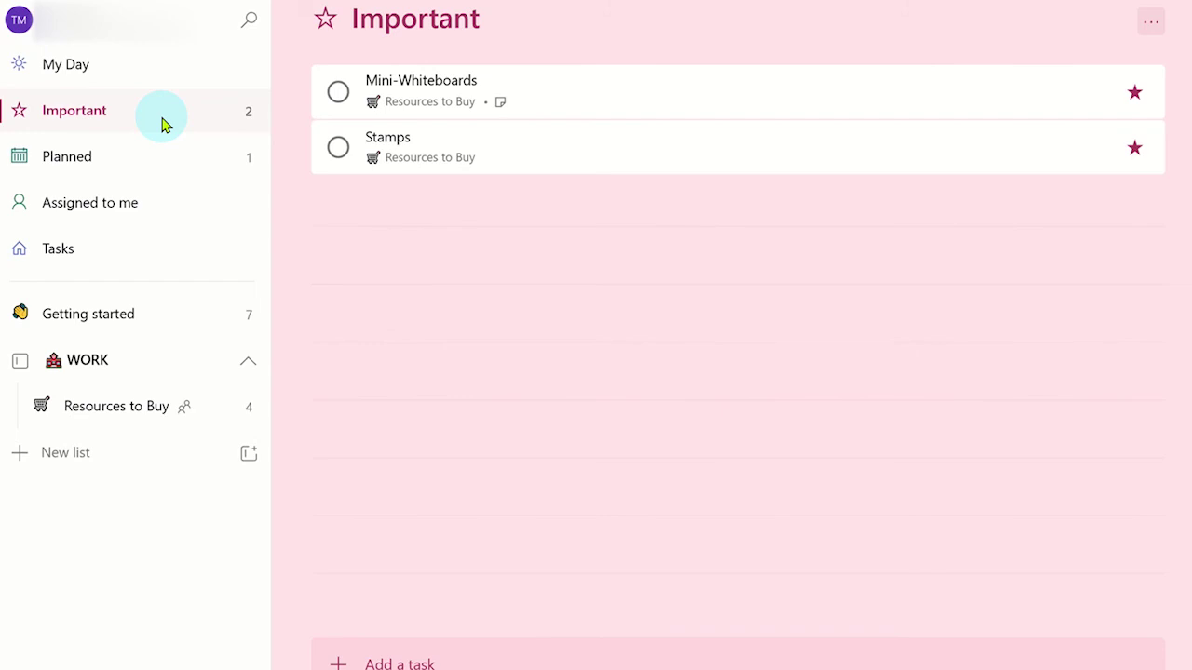
pyautogui.click(153, 163)
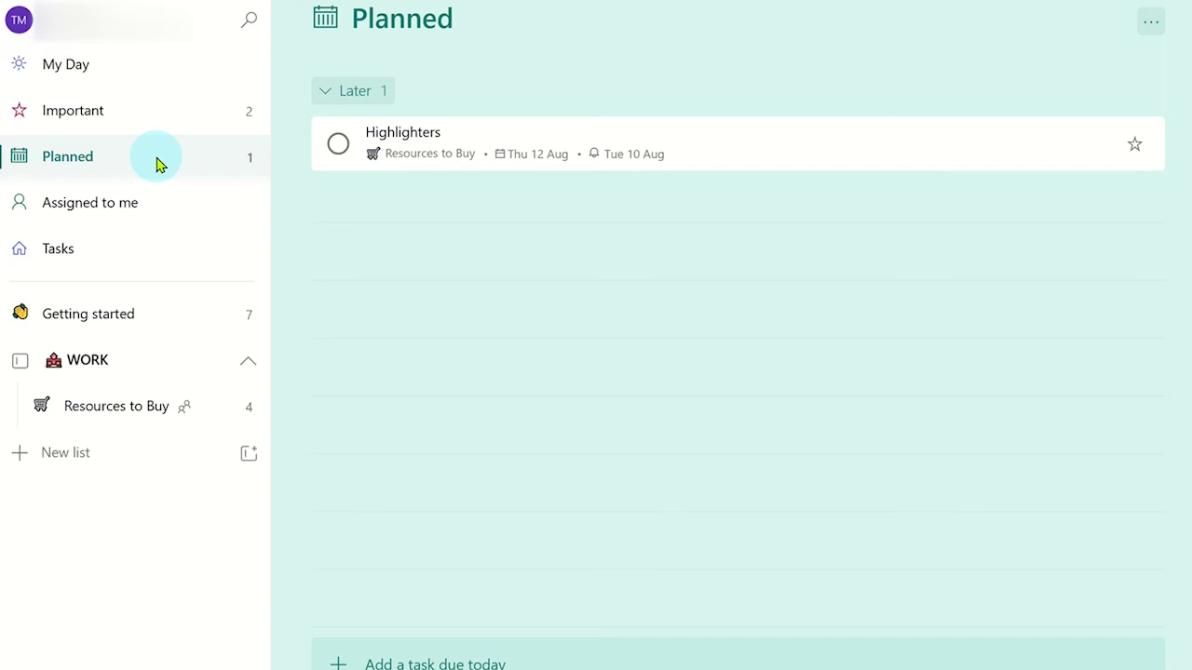
pyautogui.click(139, 65)
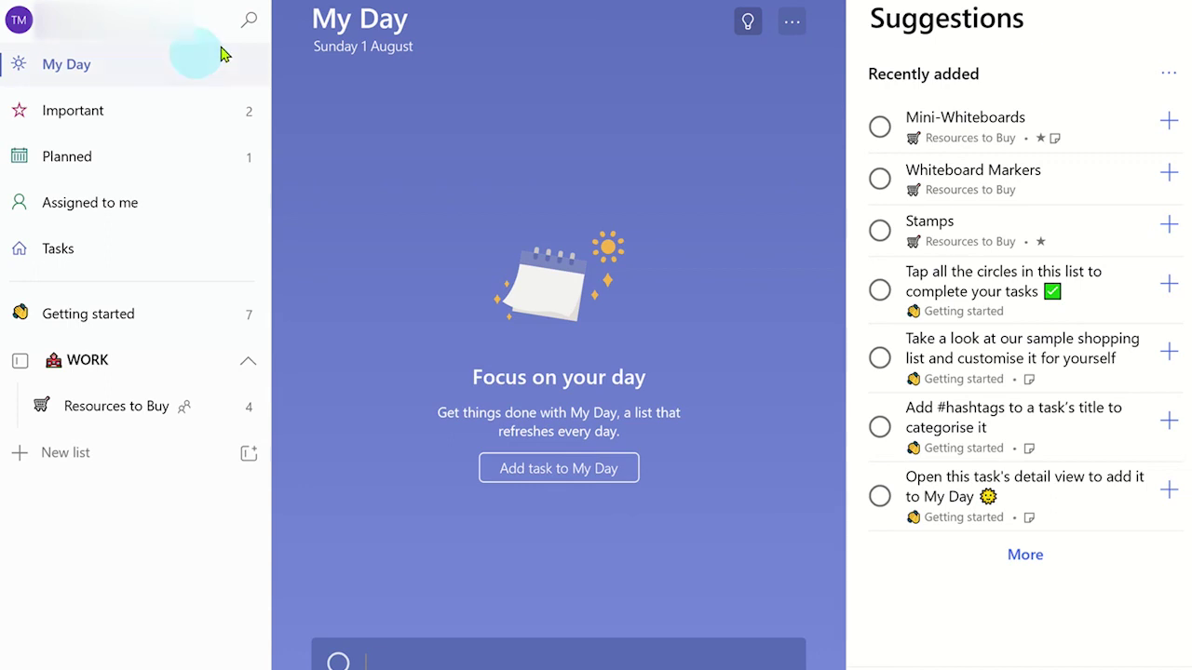
pyautogui.click(1165, 124)
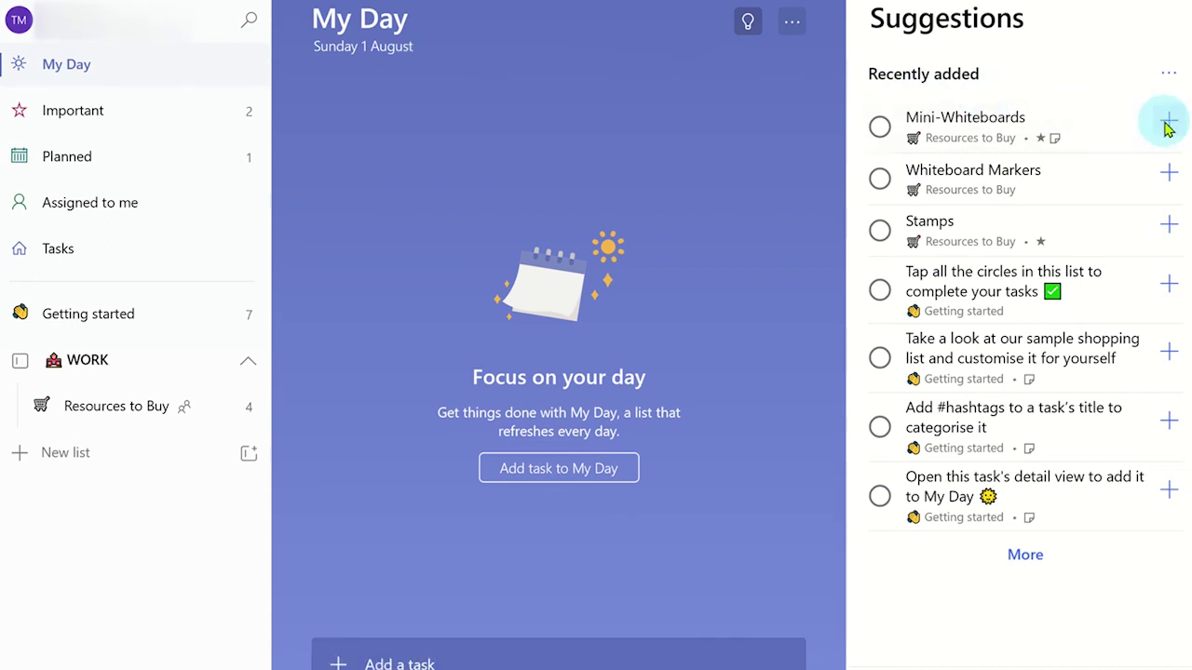
pyautogui.click(1167, 124)
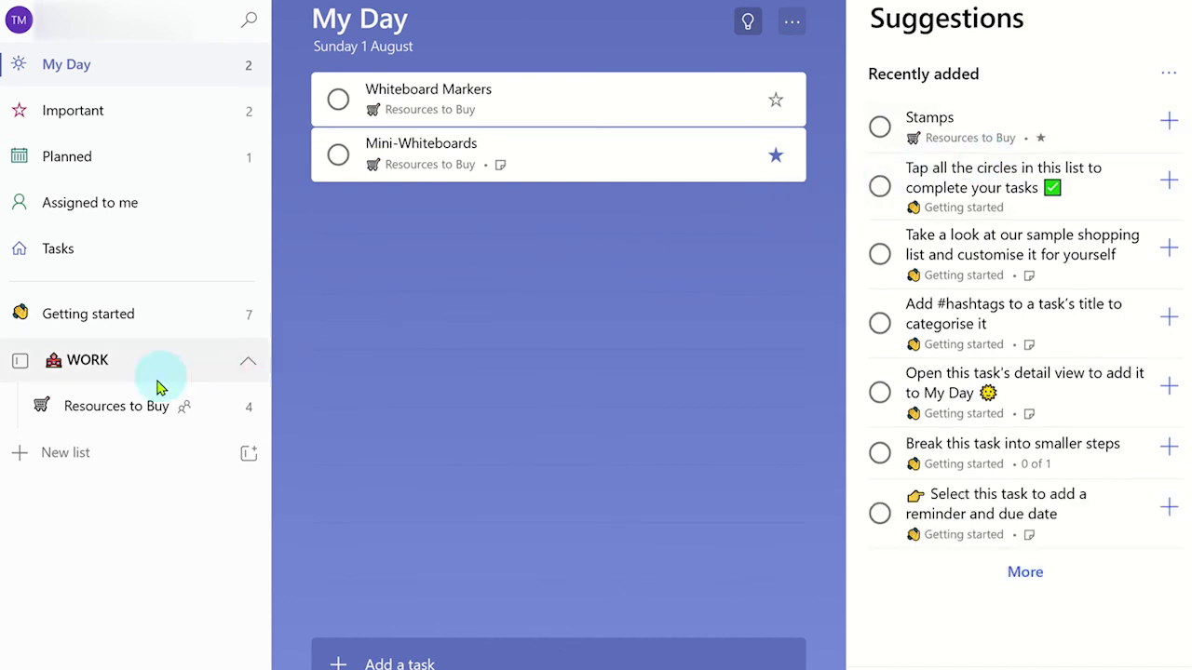
# - Add the Stamps task from the Resources to Buy list to My Day
pyautogui.click(140, 405)
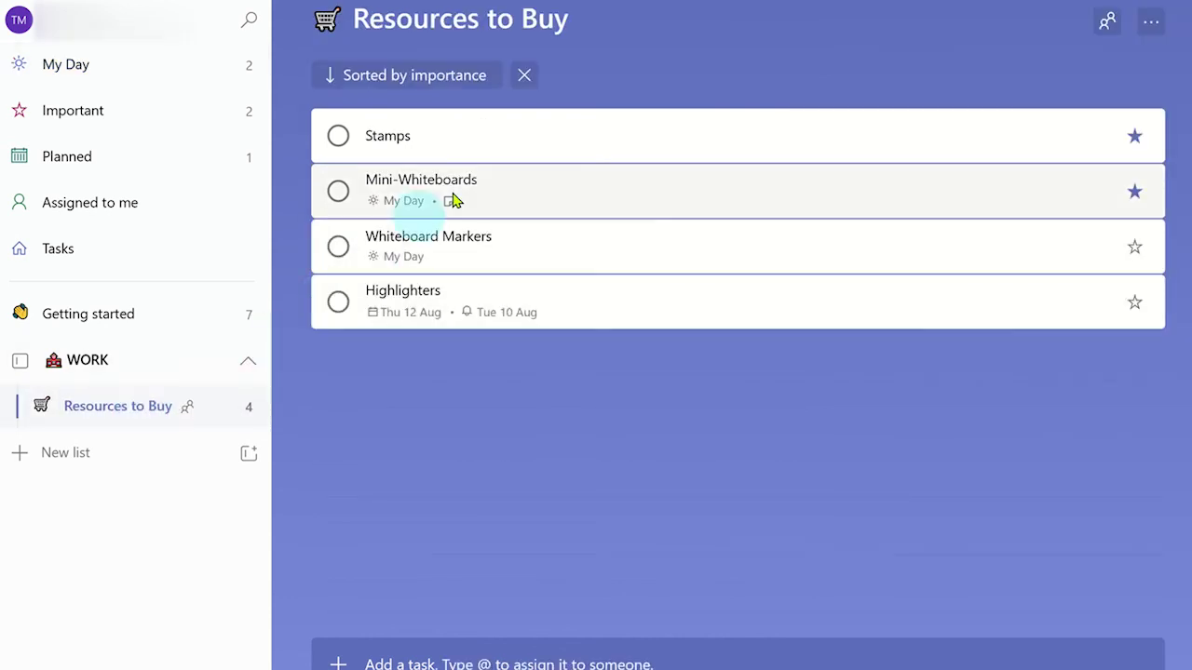
pyautogui.rightClick(527, 146)
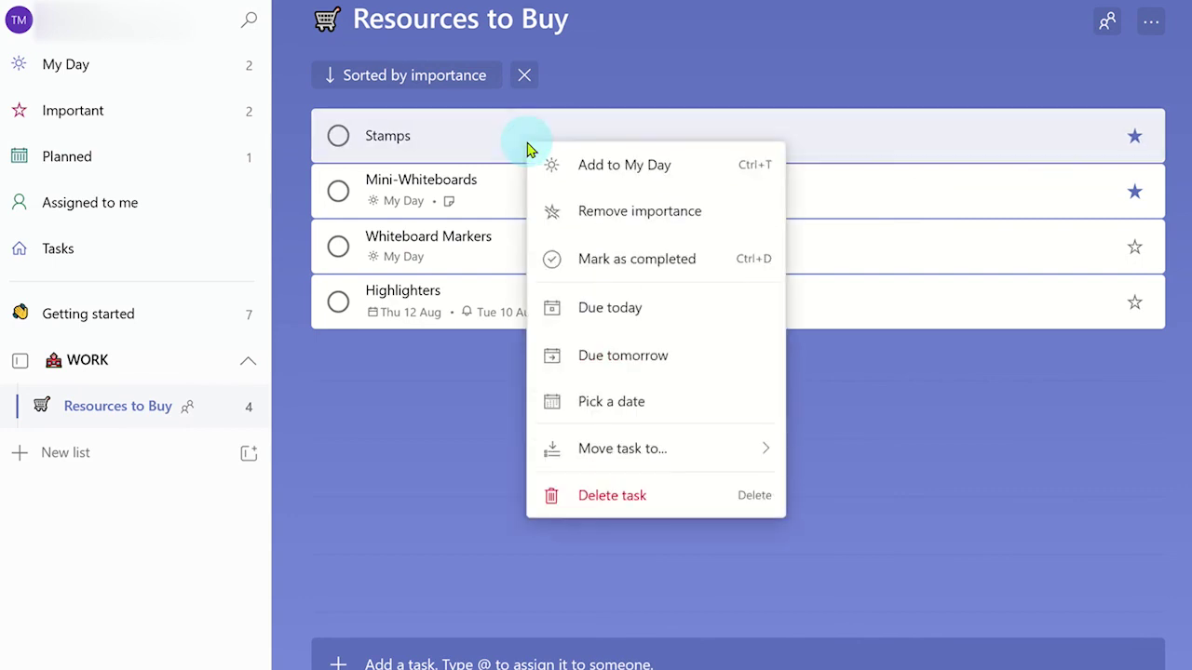
pyautogui.click(583, 171)
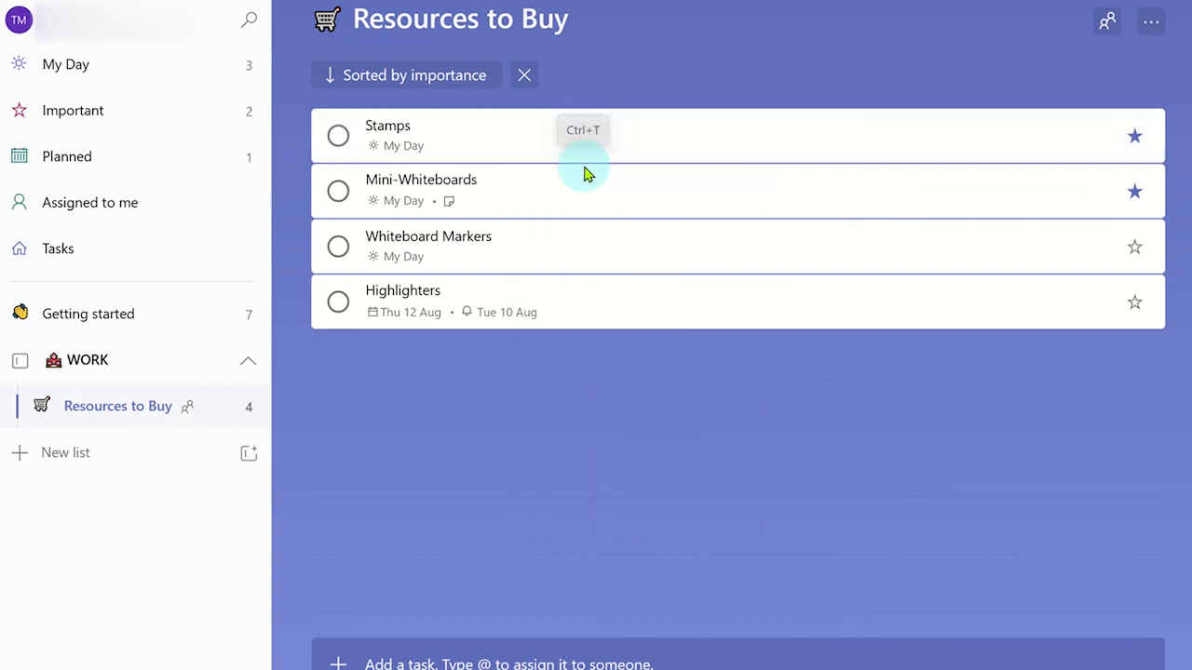
pyautogui.click(128, 84)
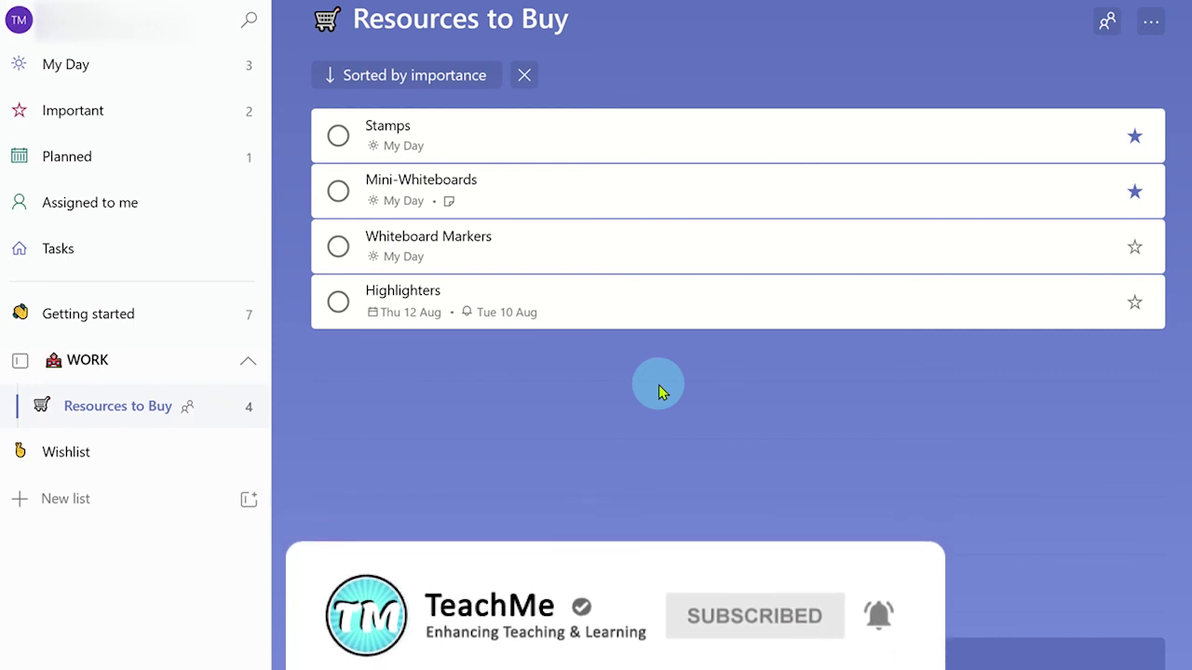
# - Move the Stamps task from Resources to Buy to the Wishlist list, and open Wishlist
pyautogui.rightClick(649, 145)
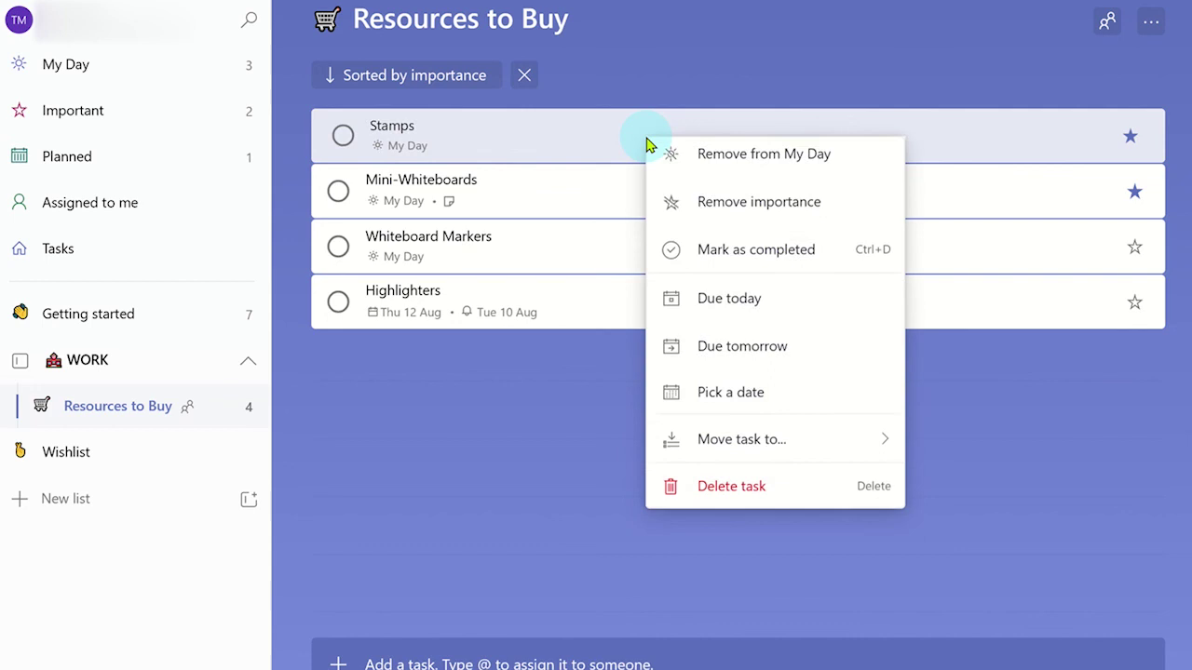
pyautogui.moveTo(759, 448)
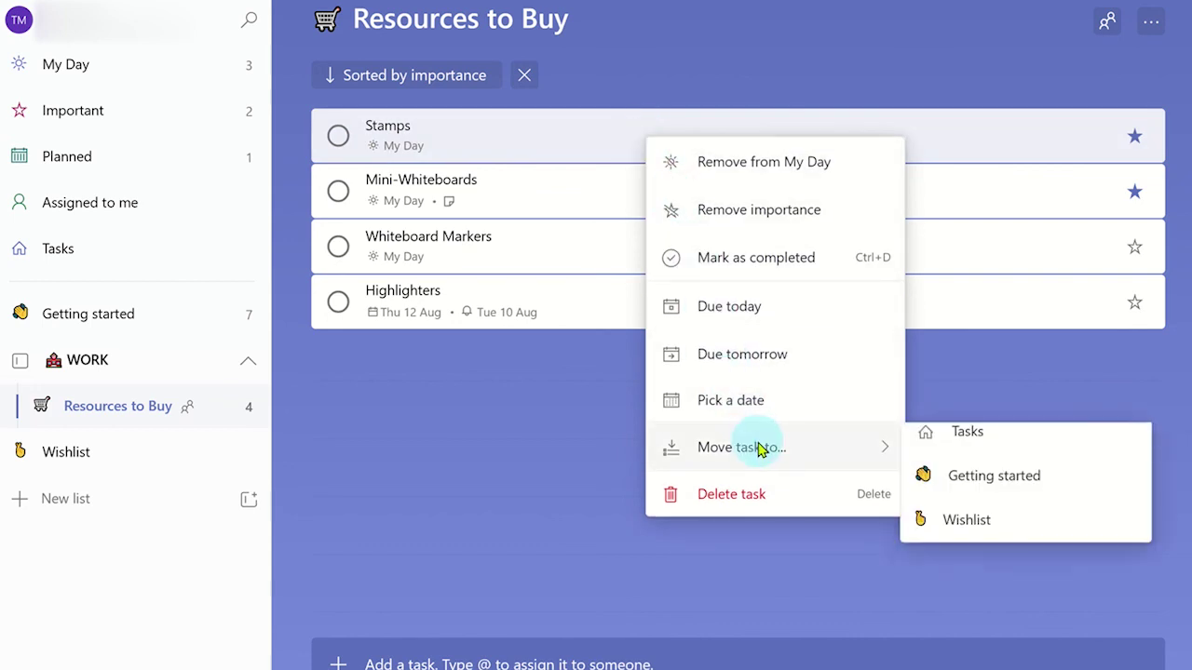
pyautogui.click(967, 536)
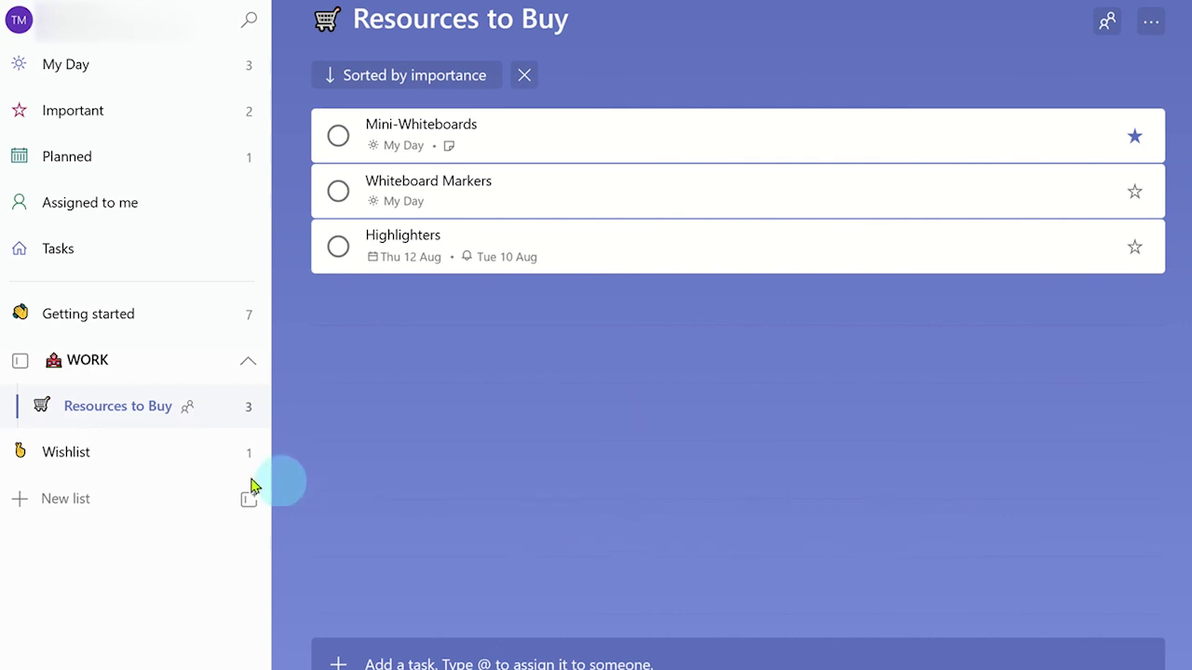
pyautogui.click(114, 470)
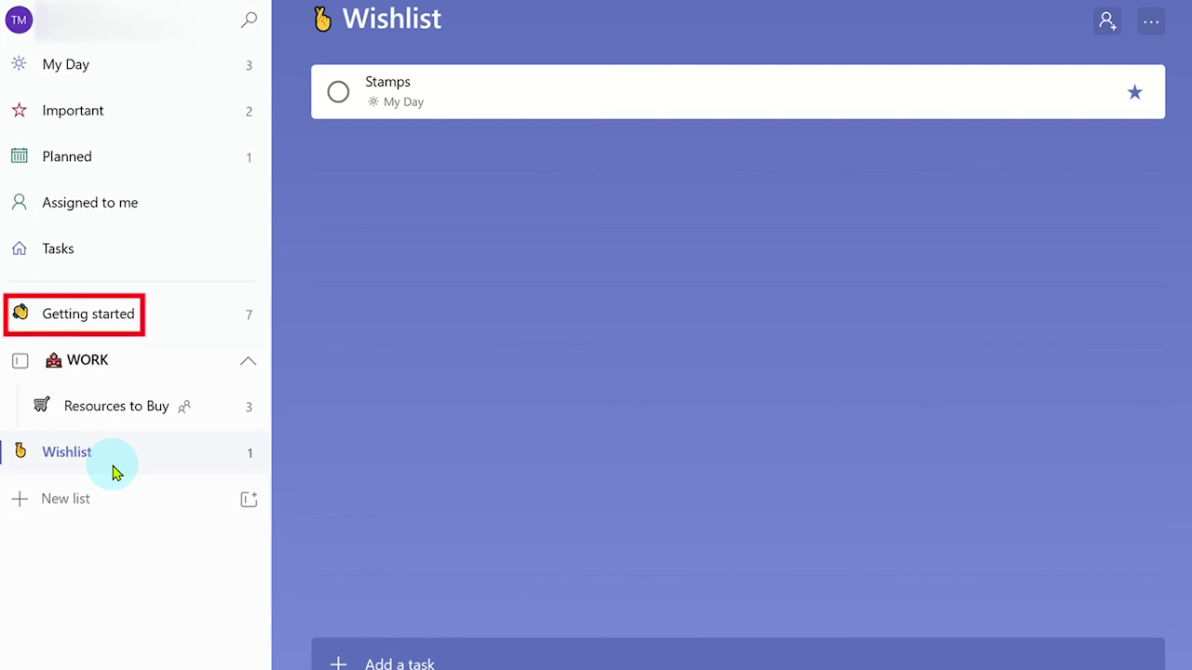
# - Open the Getting started list
pyautogui.click(112, 325)
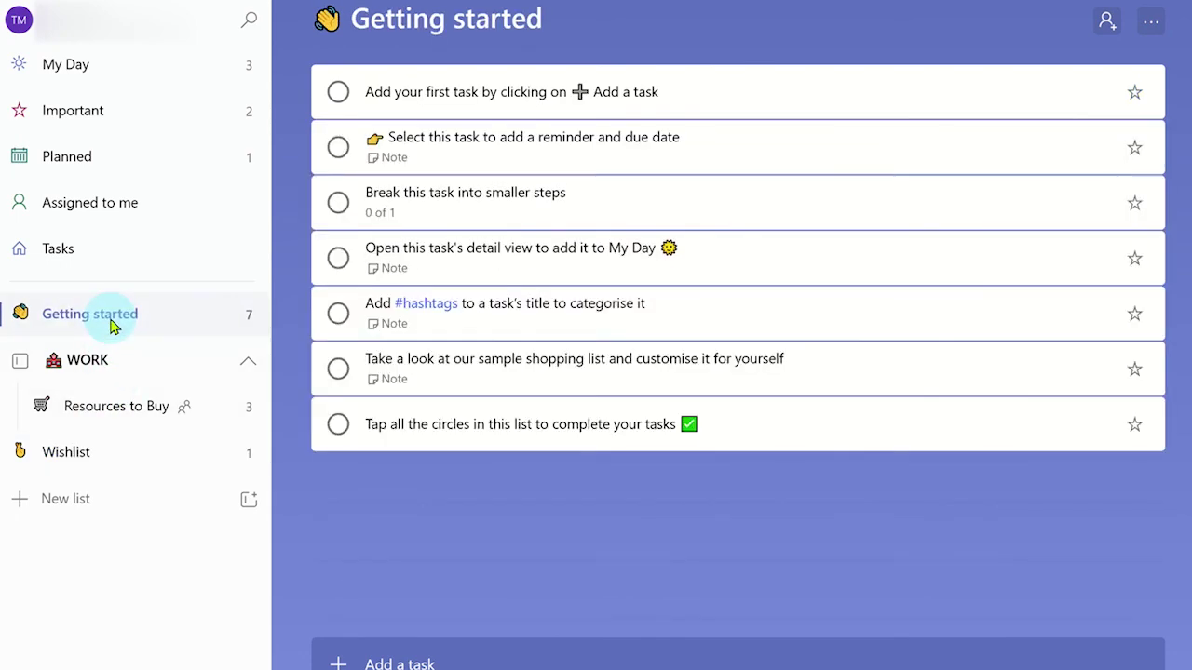